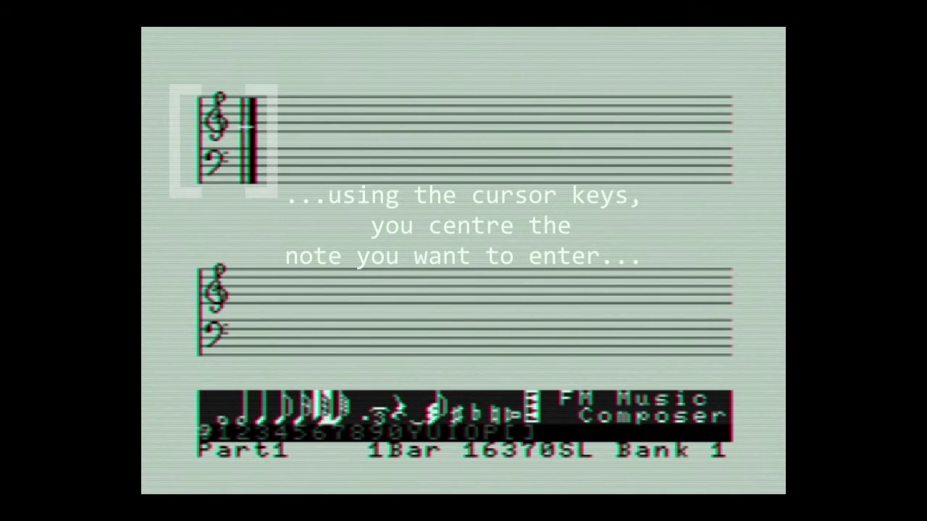
Enter a continuous run of 32nd notes in the lowest space of the treble staff, running slightly past two full bars.
key(Down)
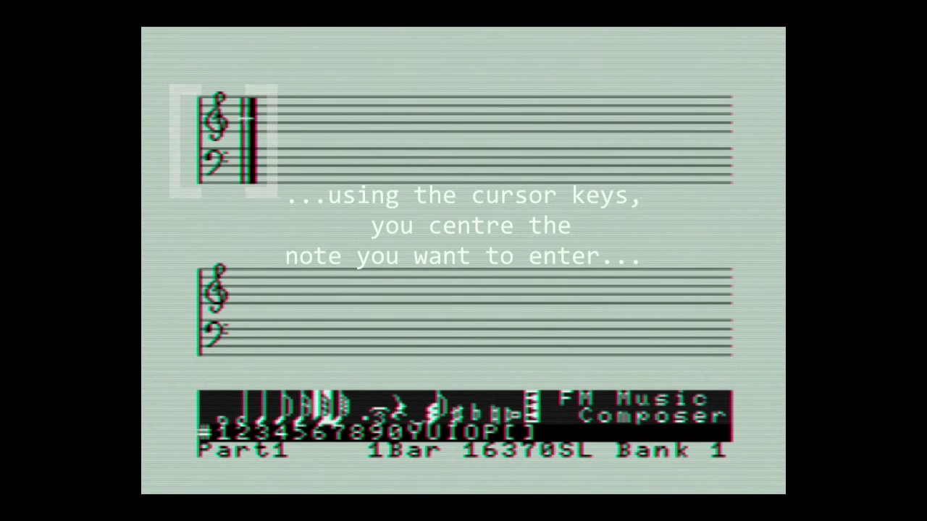
key(Up)
key(Up)
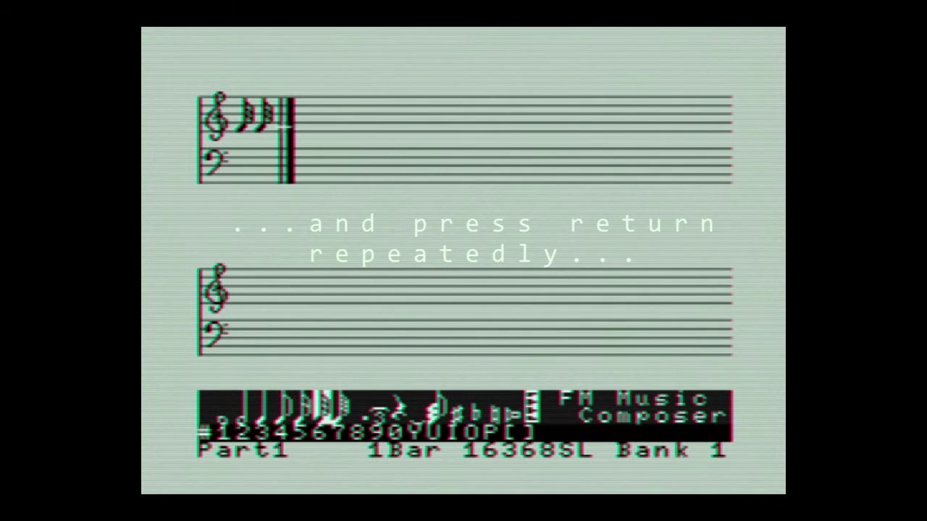
key(Return)
key(Return)
key(Return)
key(Return)
key(Return)
key(Return)
key(Return)
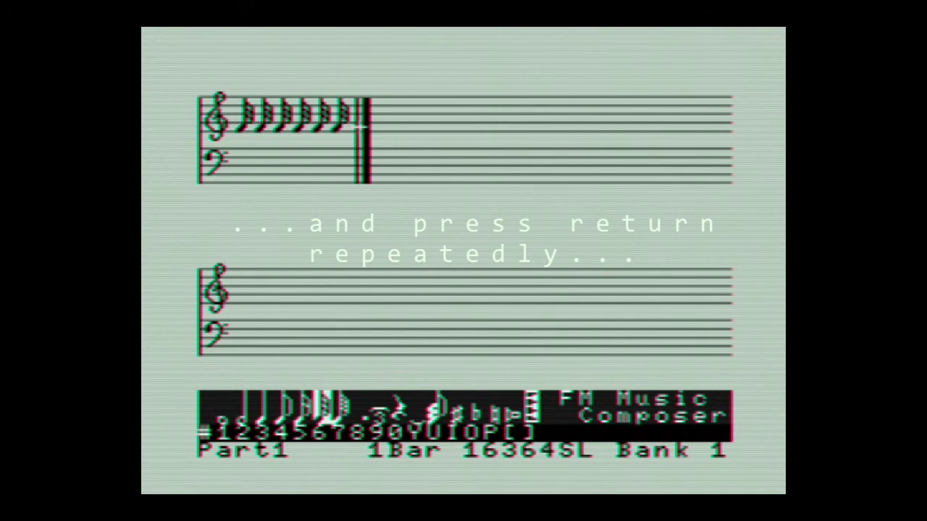
key(Return)
key(Return)
key(Return)
key(Return)
key(Return)
key(Return)
key(Return)
key(Return)
key(Return)
key(Return)
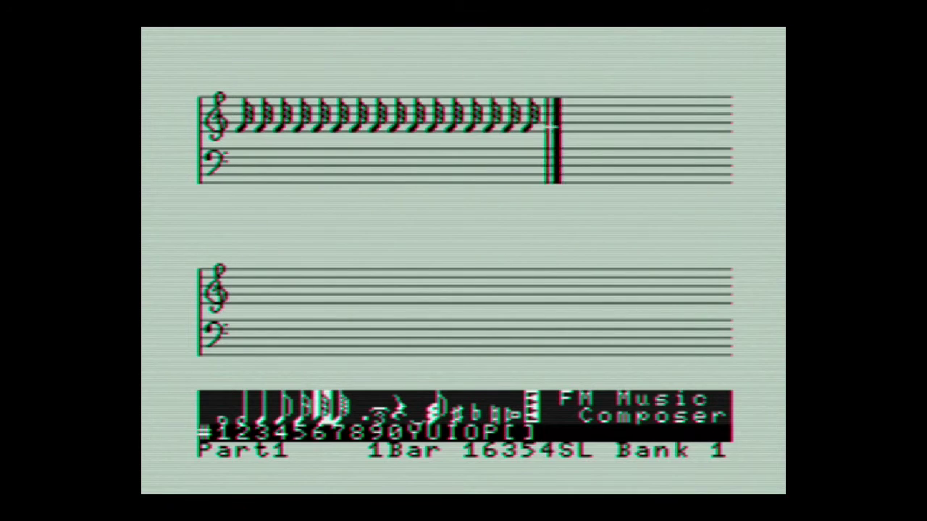
key(Return)
key(Return)
key(Return)
key(Return)
key(Return)
key(Return)
key(Return)
key(Return)
key(Return)
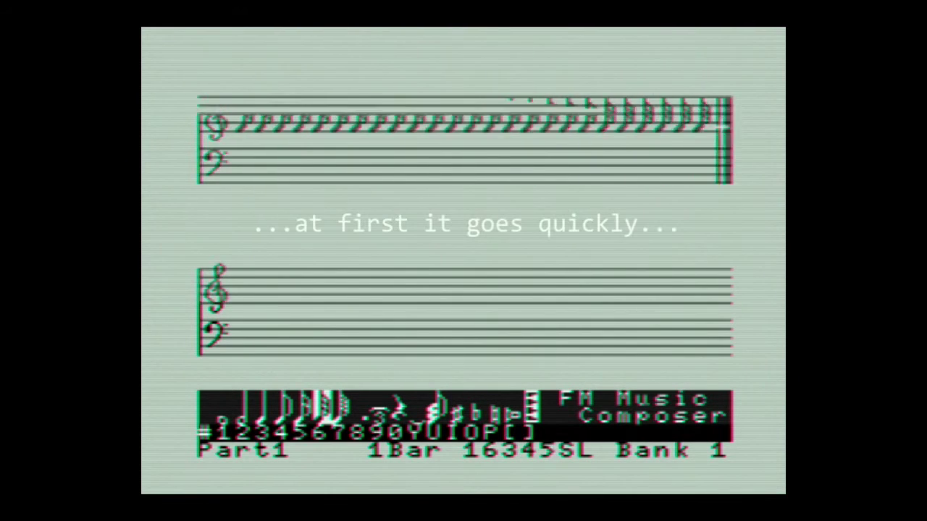
key(Return)
key(Return)
key(Return)
key(Return)
key(Return)
key(Return)
key(Return)
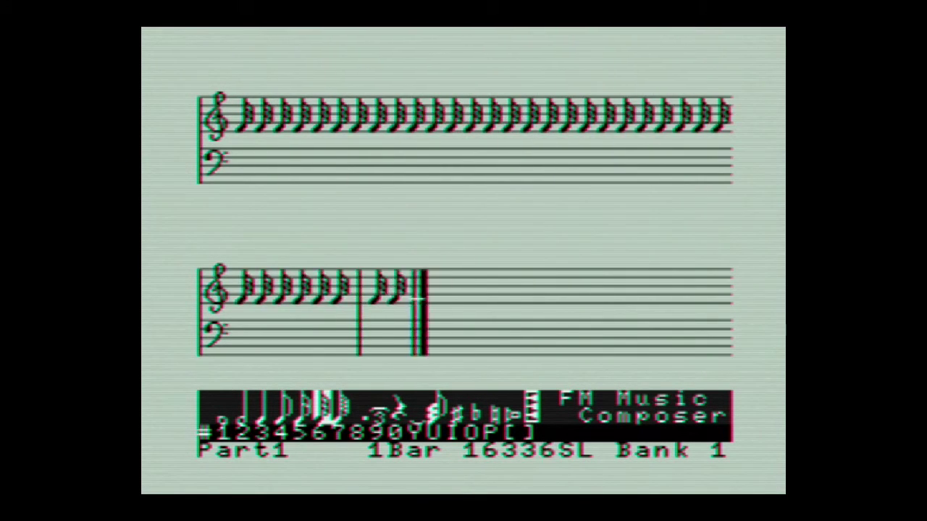
key(Return)
key(Return)
key(Return)
key(Return)
key(Return)
key(Return)
key(Return)
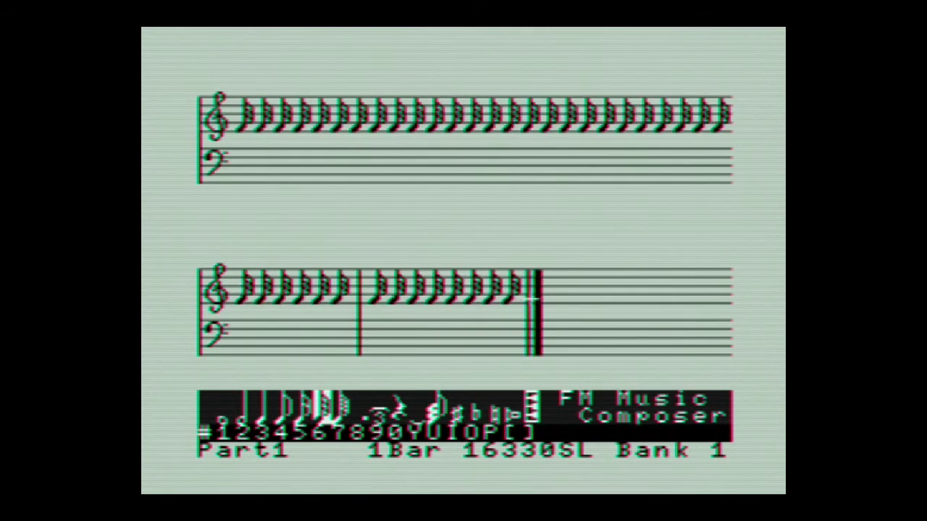
key(Return)
key(Return)
key(Return)
key(Return)
key(Return)
key(Return)
key(Return)
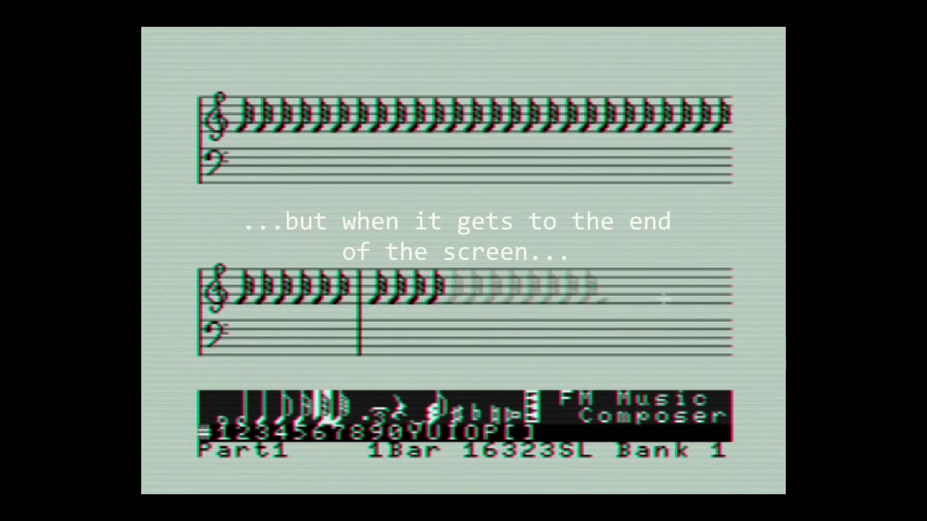
key(Return)
key(Return)
key(Return)
key(Return)
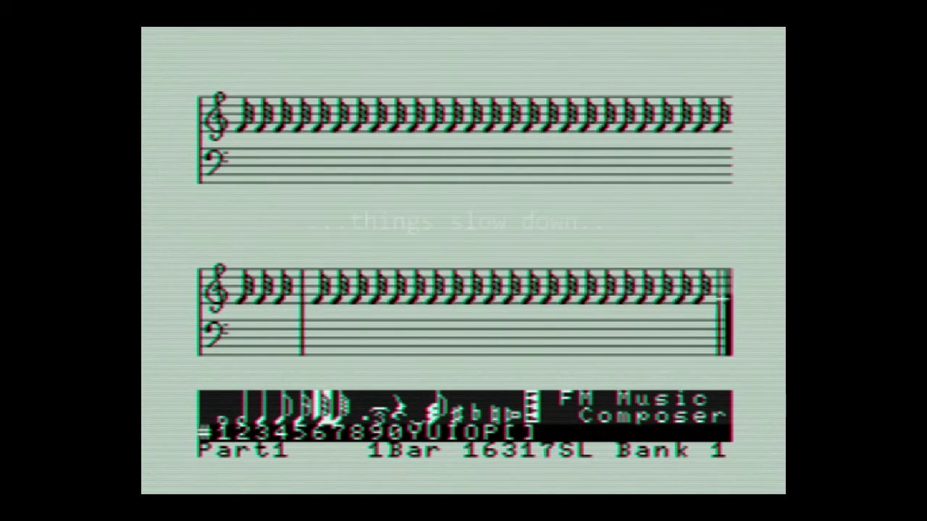
key(Return)
key(Return)
key(Return)
key(Return)
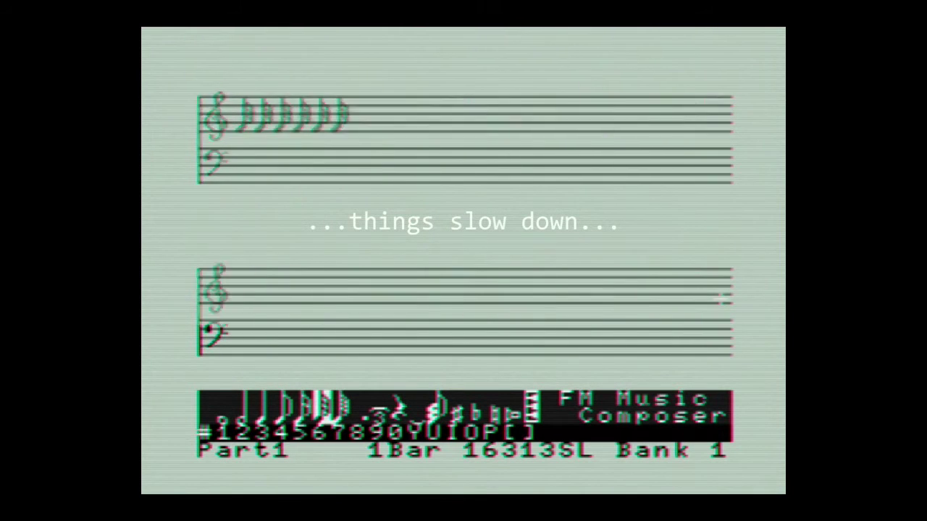
key(Return)
key(Return)
key(Return)
key(Return)
key(Return)
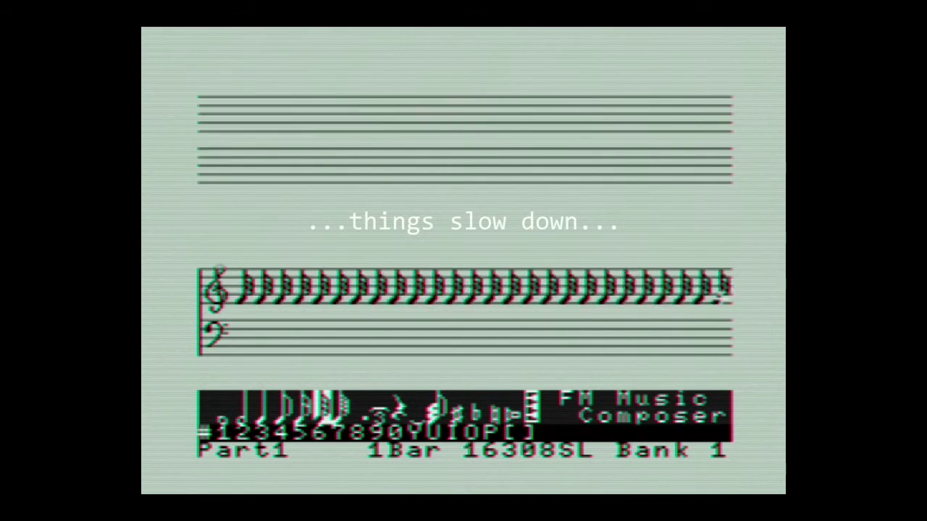
key(Return)
key(Return)
key(Return)
key(Return)
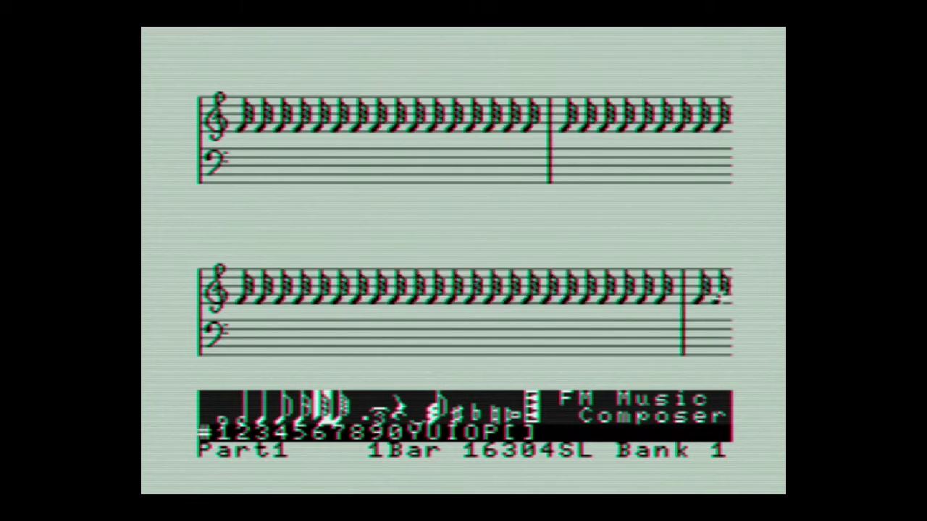
key(Return)
key(Return)
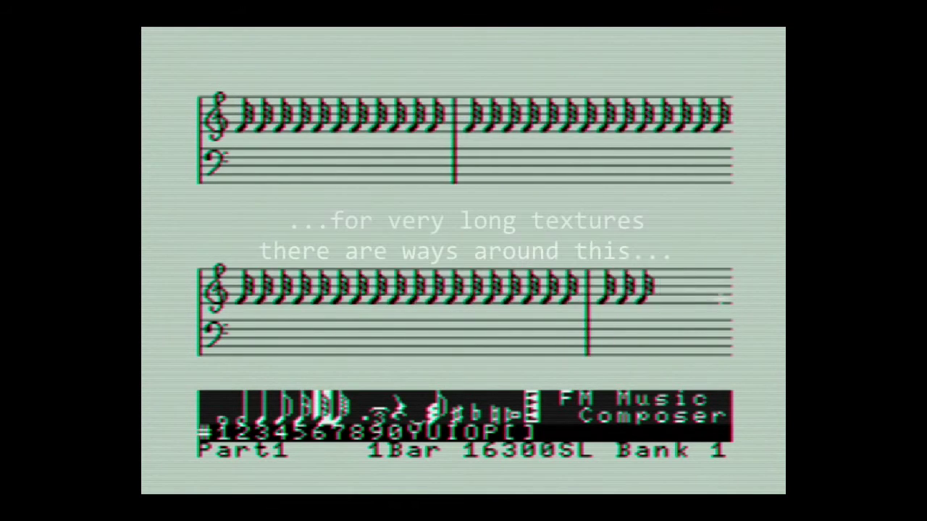
Delete the surplus notes after the end of the second bar.
key(BackSpace)
key(BackSpace)
key(BackSpace)
key(BackSpace)
key(BackSpace)
key(BackSpace)
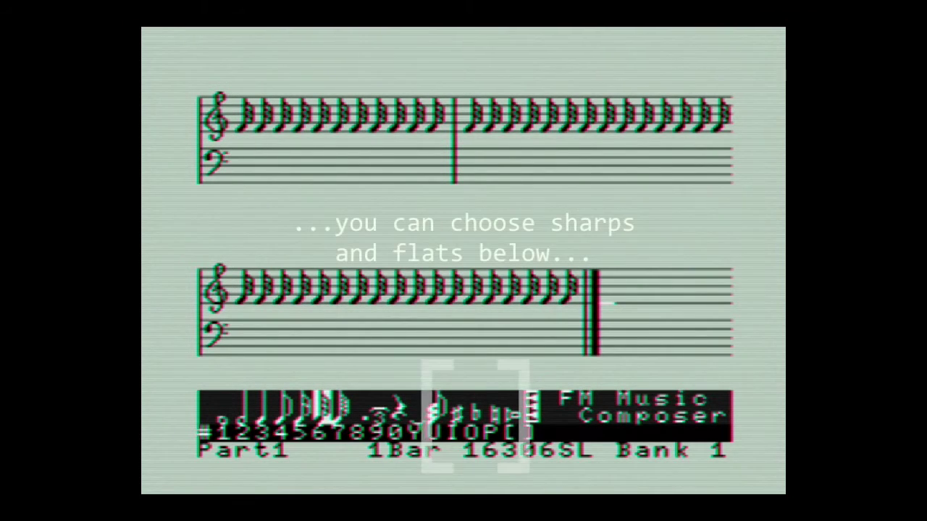
Apply the flat accidental and enter 32nd notes on the treble staff's bottom line to fill the third and fourth bars.
key(o)
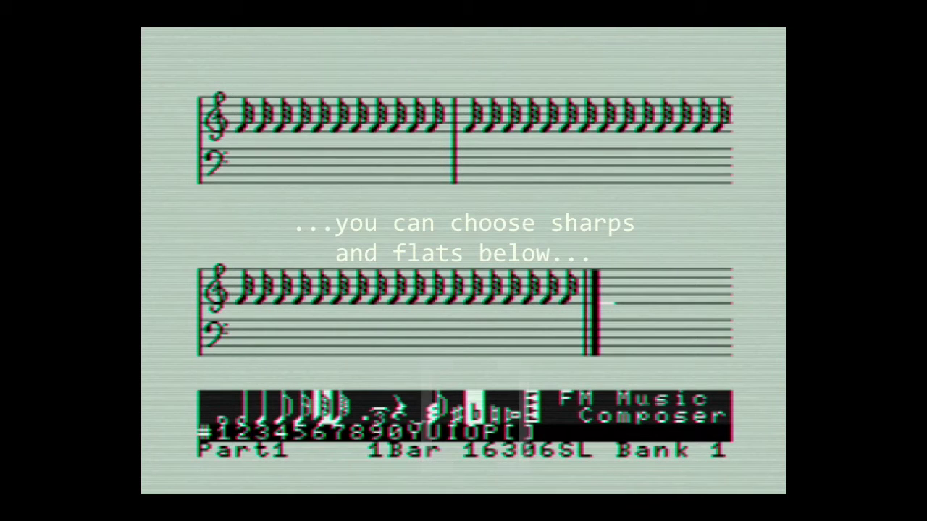
key(Return)
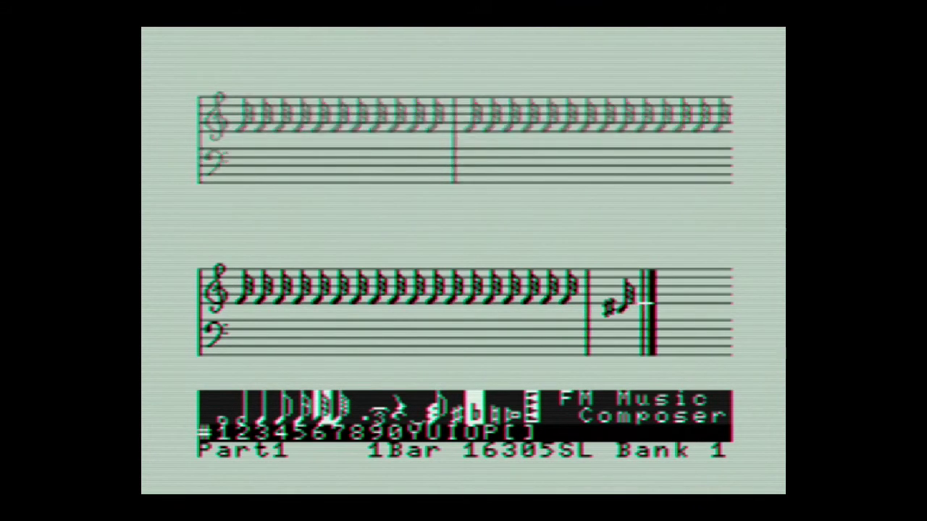
key(space)
key(space)
key(space)
key(space)
key(space)
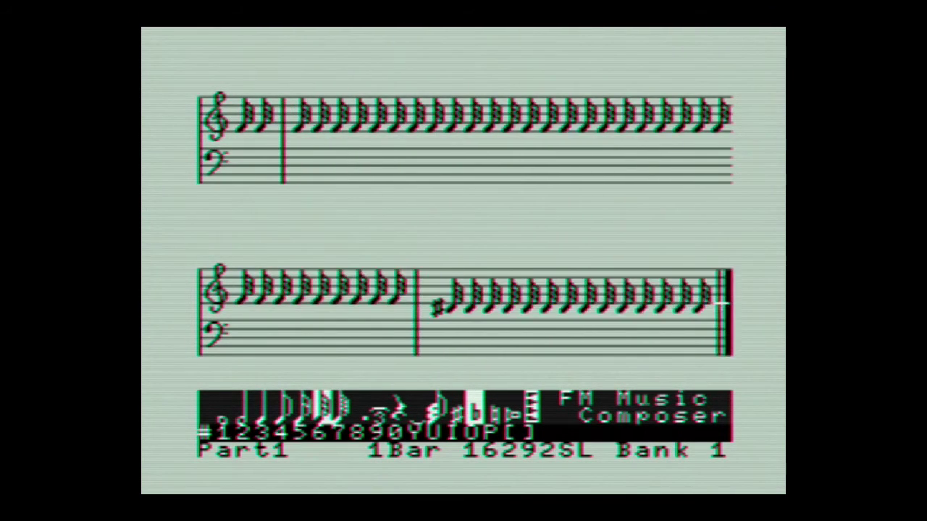
key(space)
key(space)
key(space)
key(space)
key(space)
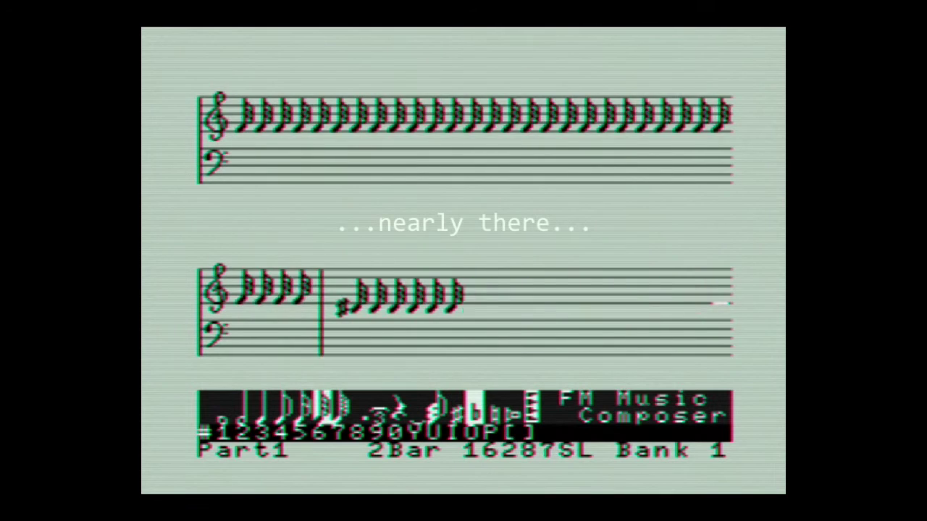
key(space)
key(space)
key(space)
key(space)
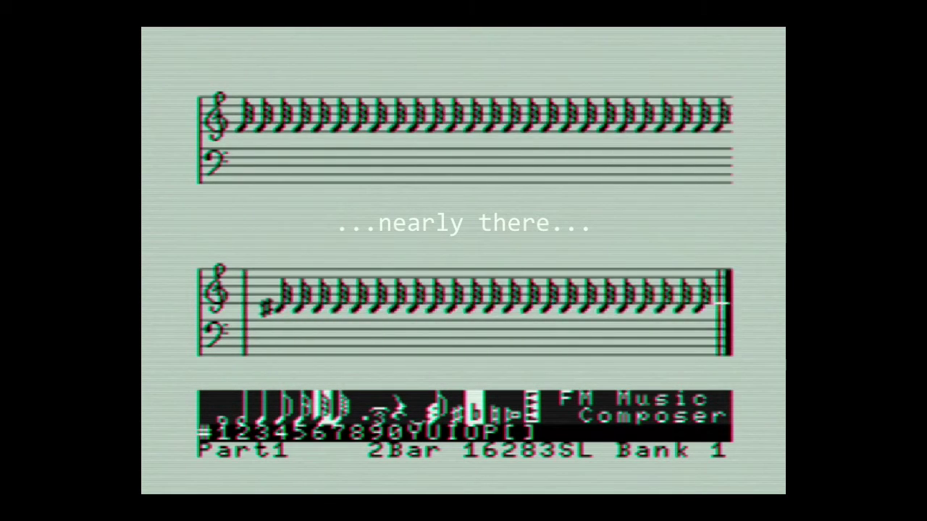
key(space)
key(space)
key(space)
key(space)
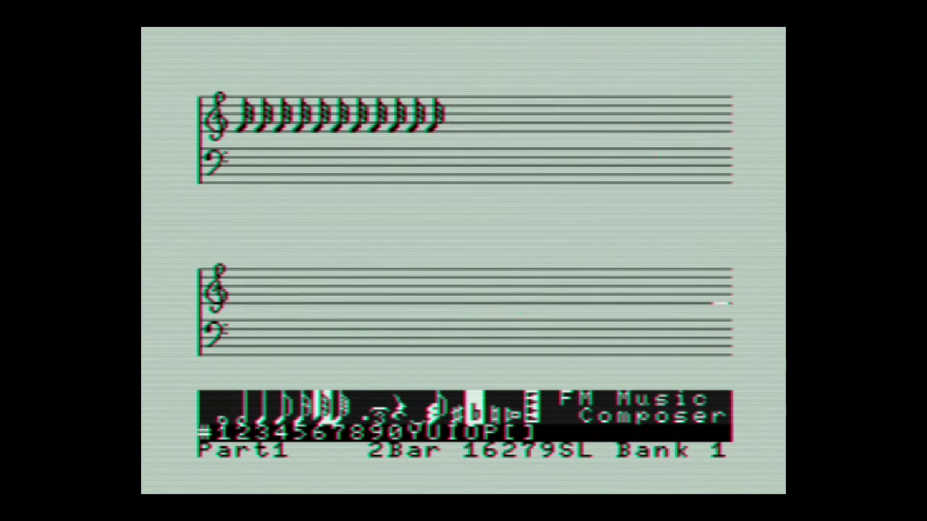
key(space)
key(space)
key(space)
key(space)
key(space)
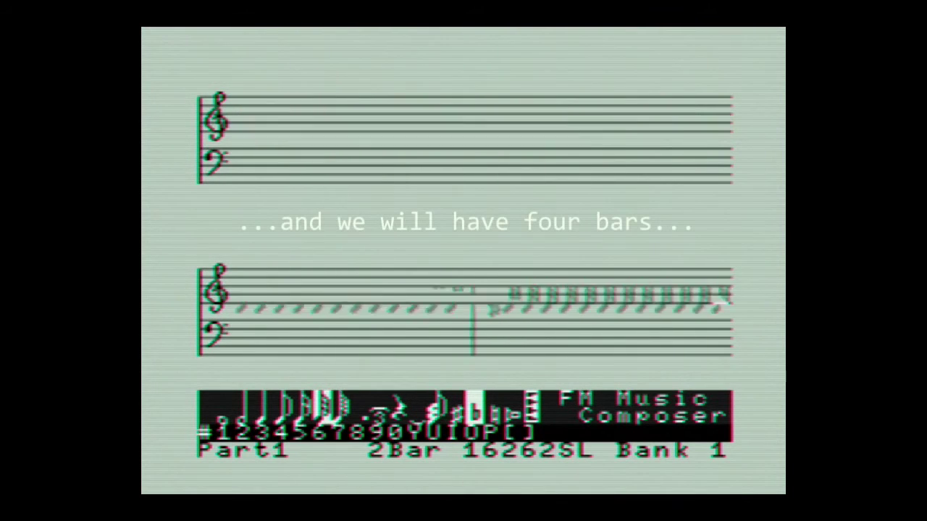
key(space)
key(space)
key(space)
key(space)
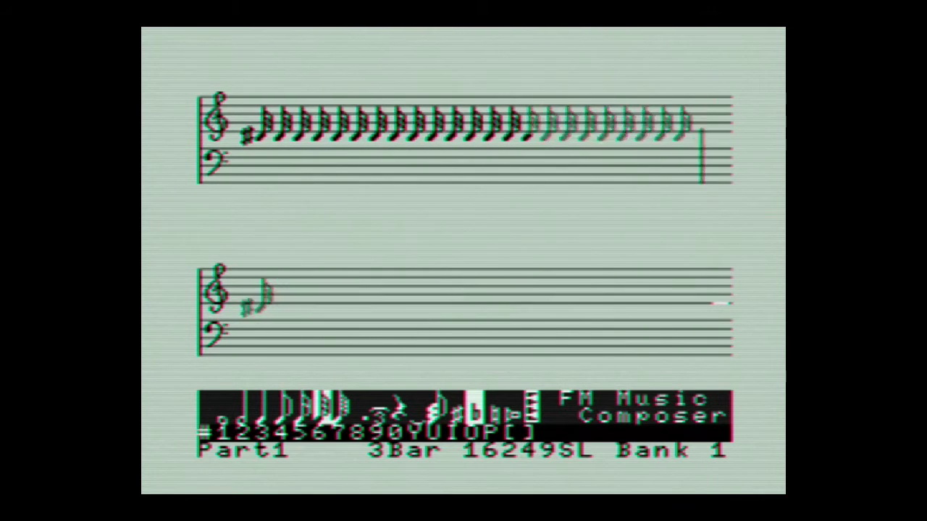
key(space)
key(space)
key(space)
key(space)
key(space)
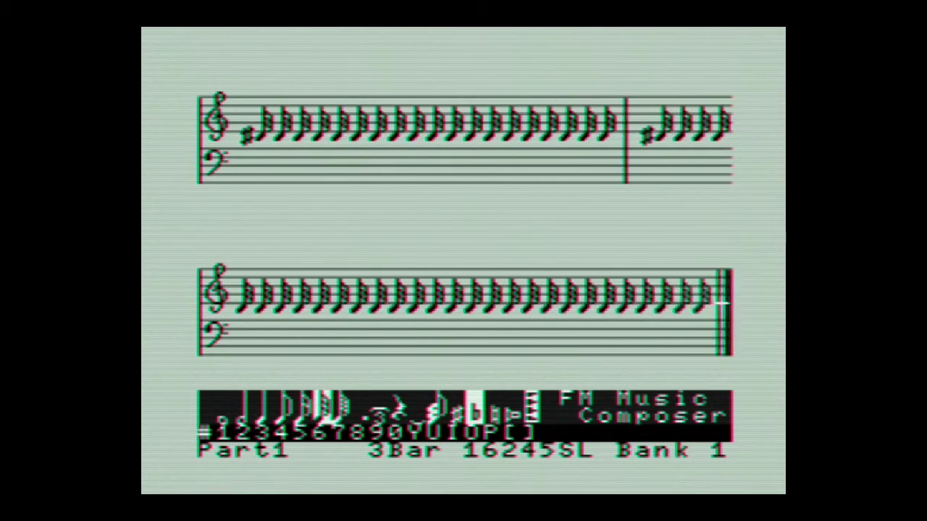
key(space)
key(space)
key(space)
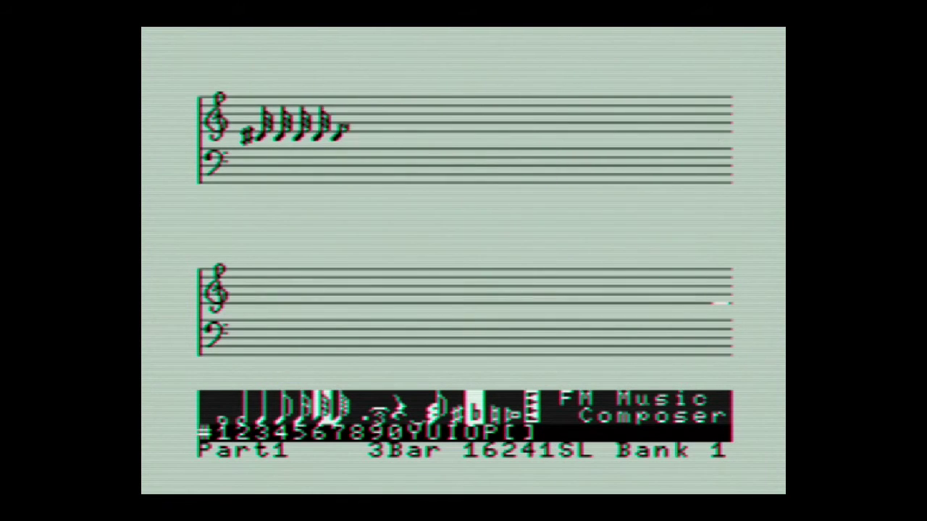
Delete the surplus note beyond the end of the fourth bar.
key(])
key(BackSpace)
key(BackSpace)
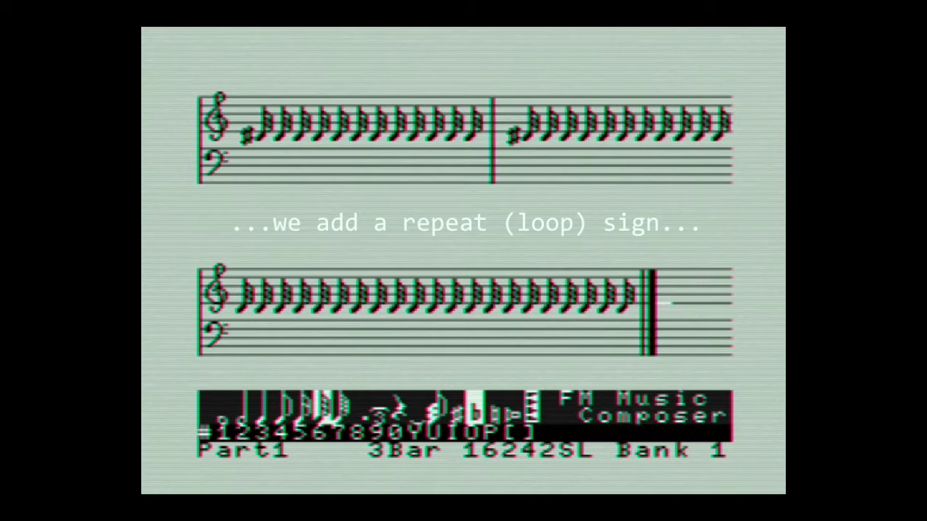
Replace the wrong repeat sign at the beginning with an opening repeat sign marked 4, and play the score.
key(Escape)
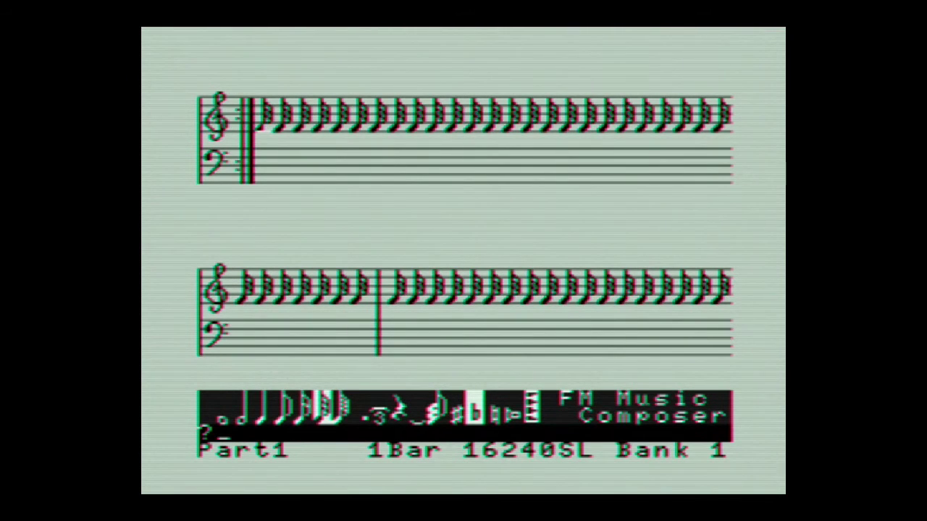
key(Escape)
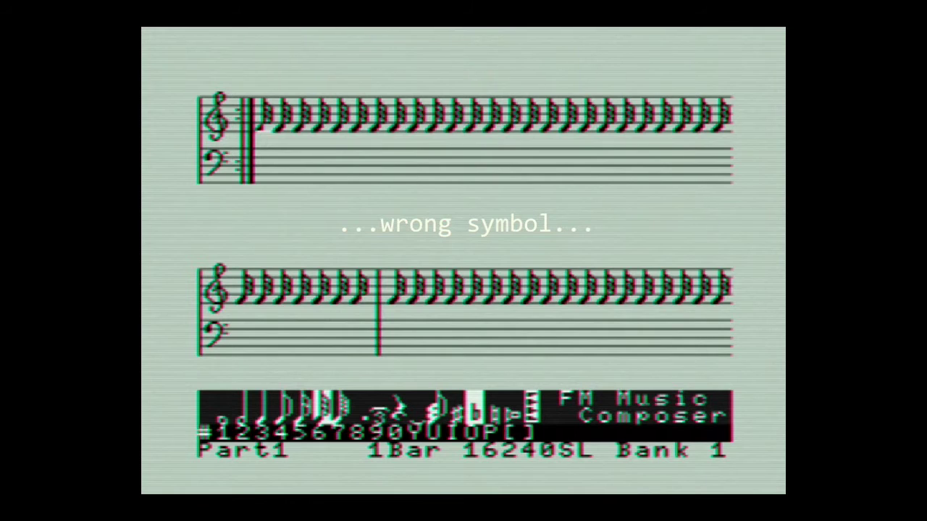
key(BackSpace)
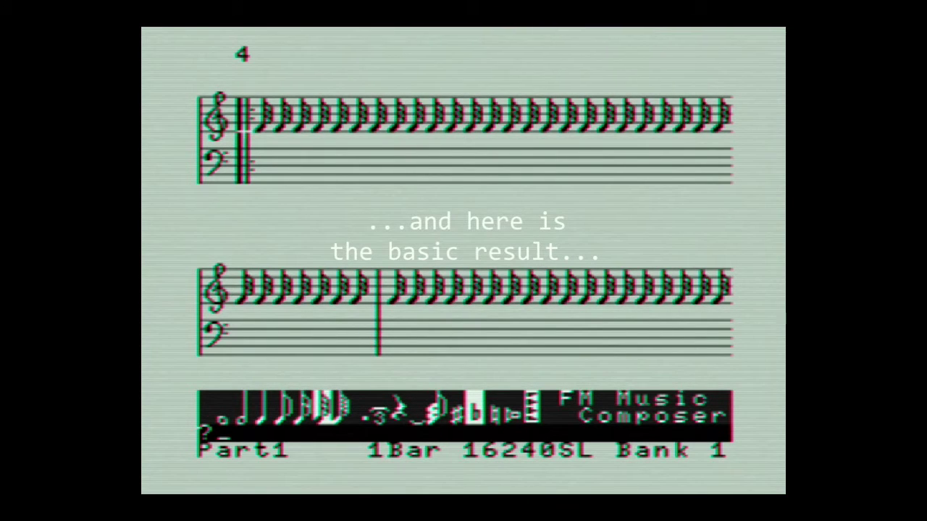
text(play)
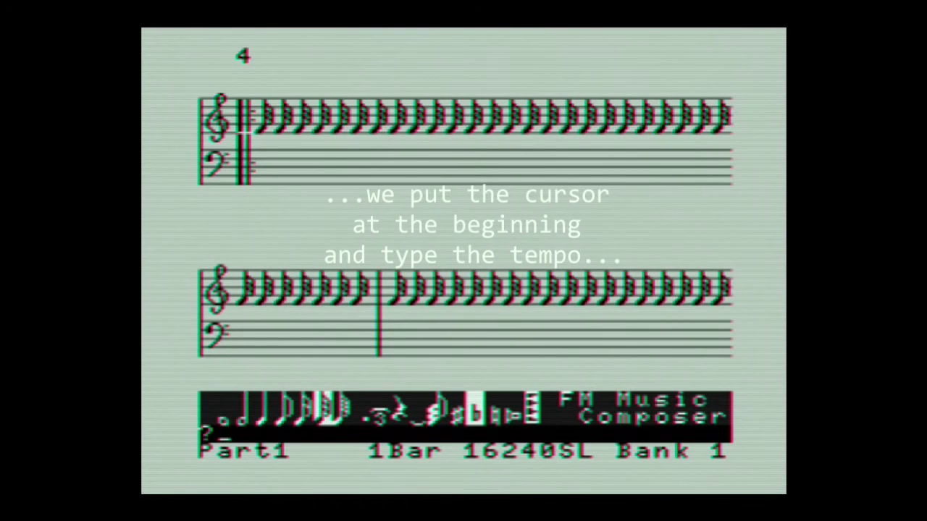
Set the tempo to 140 at the beginning of the score.
text(empo=)
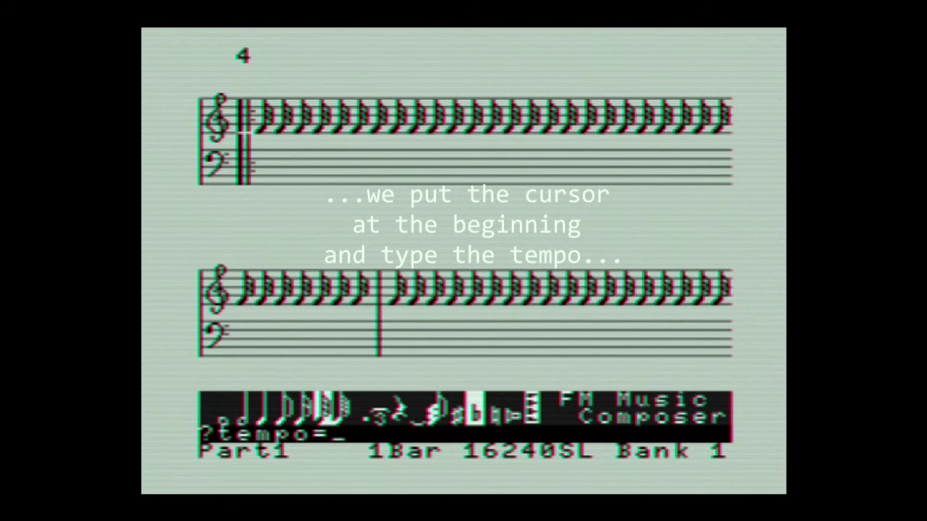
text(140)
key(Return)
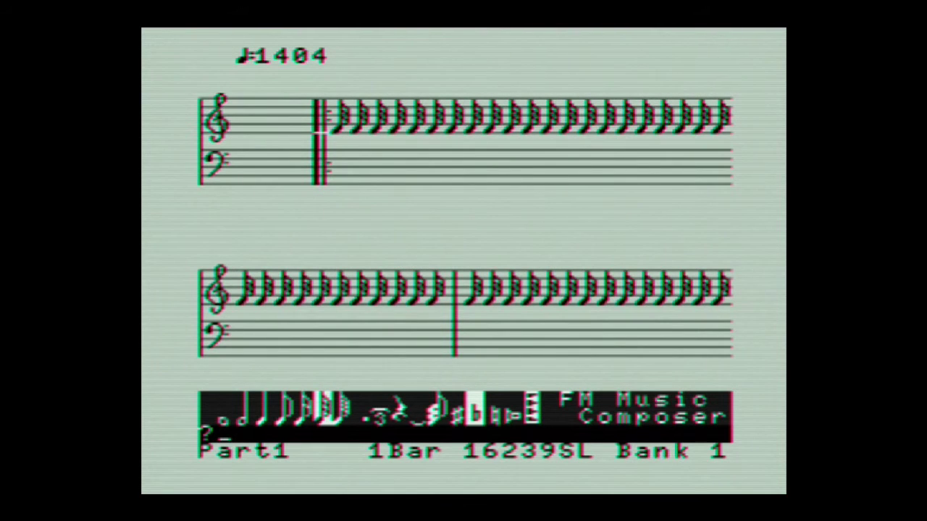
Set the volume to 255 before the opening repeat sign and play the score to check the sound.
text(vol=)
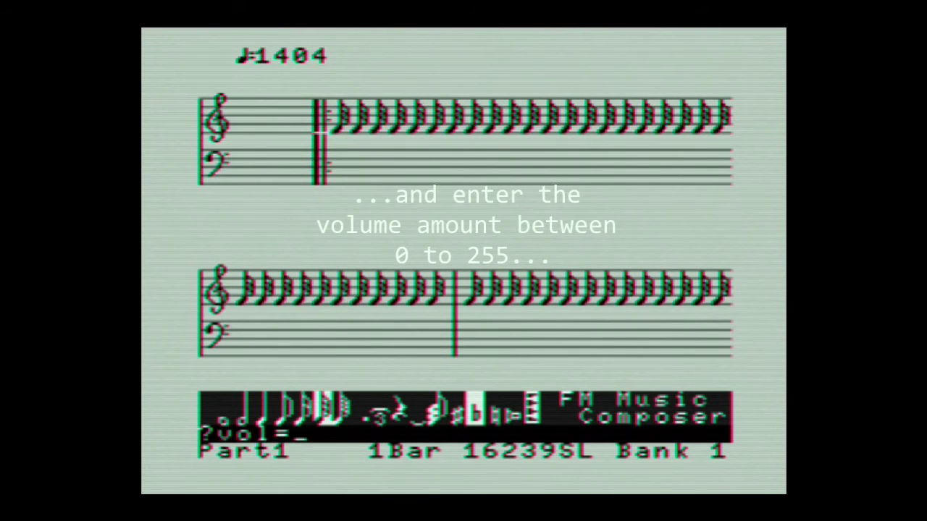
text(255)
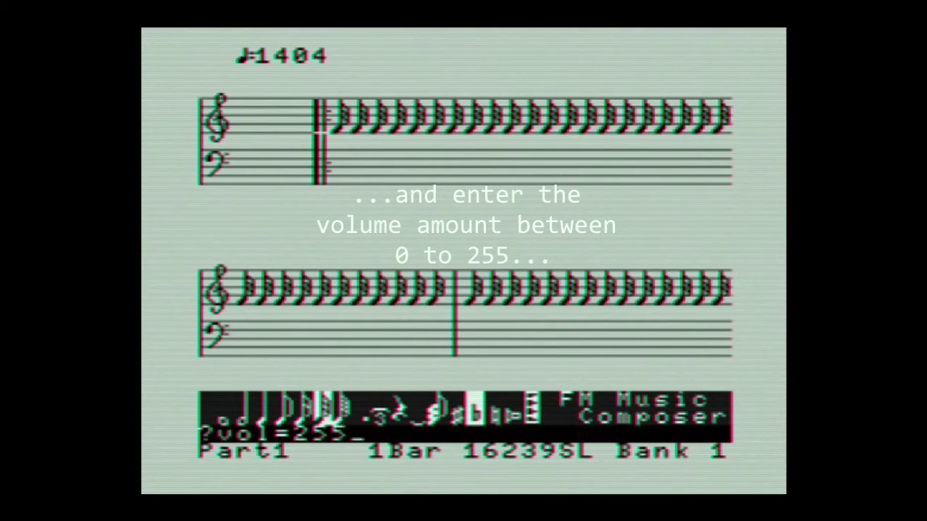
key(Return)
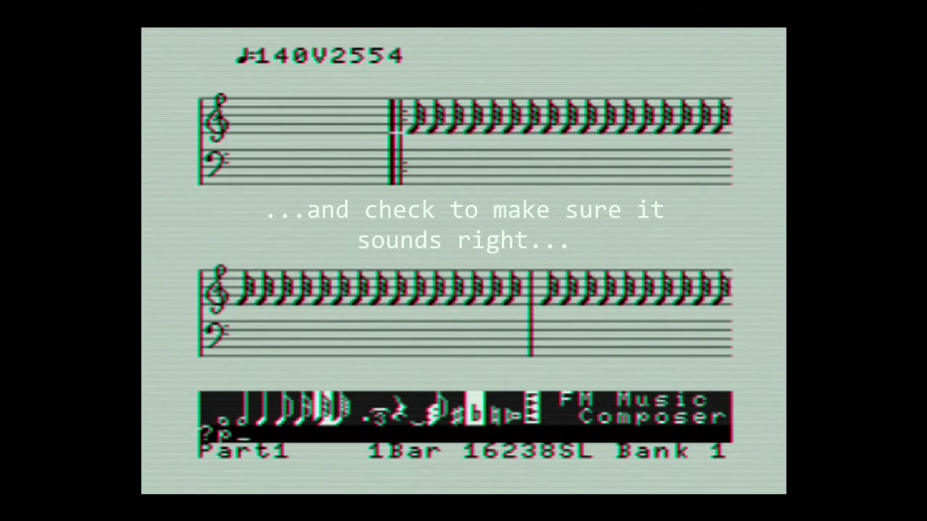
text(lay)
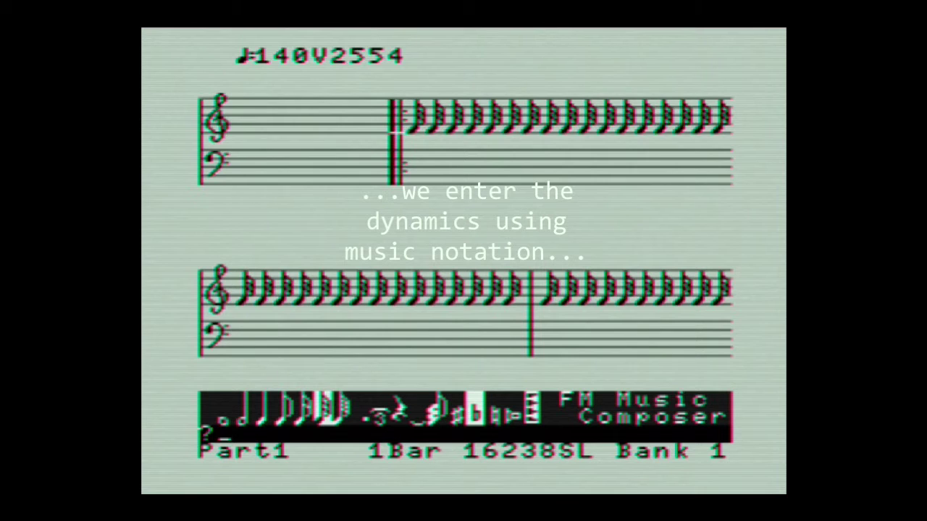
Mark the opening notes of the first bar with the dynamics ppp, pp, p and p, a few notes apart.
text(ppp)
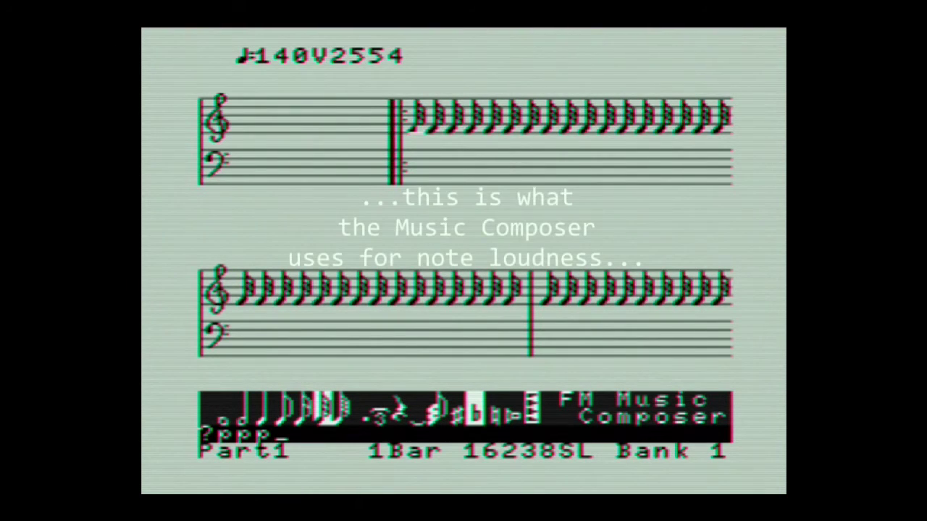
key(Return)
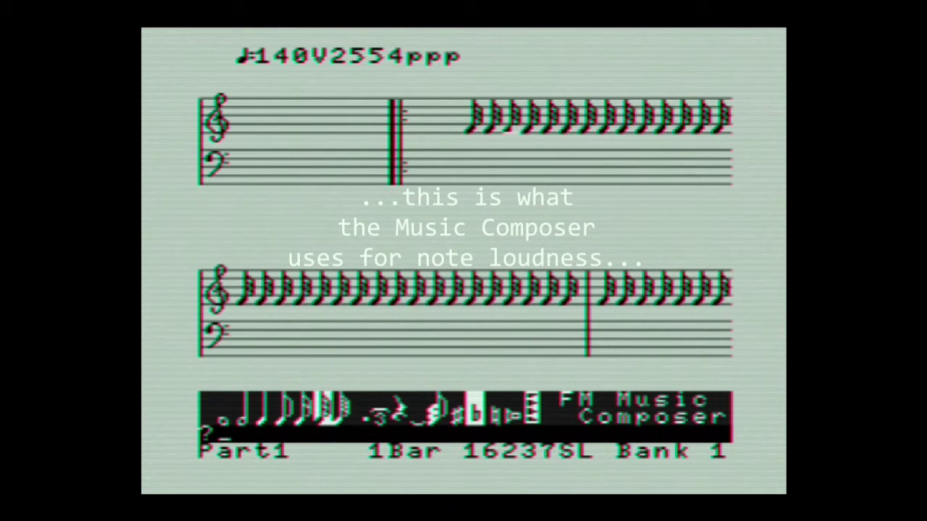
text(pp)
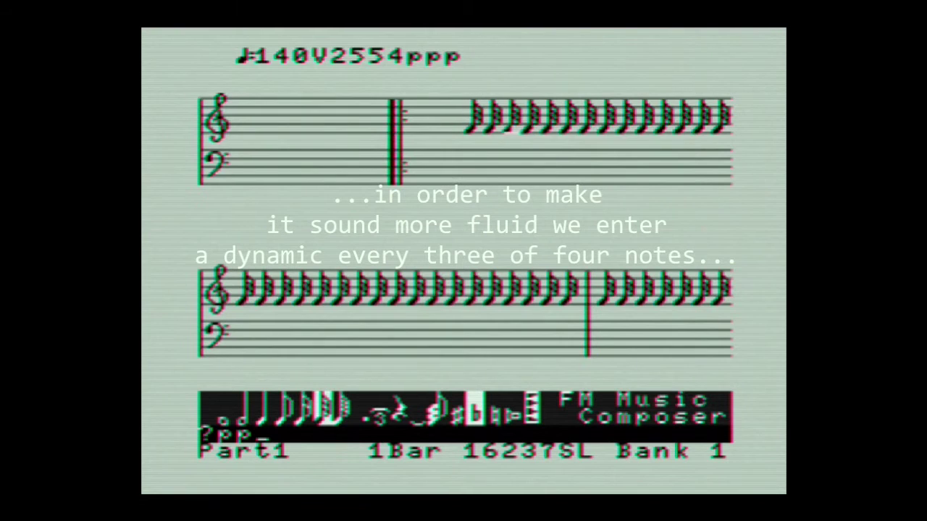
key(Return)
text(p)
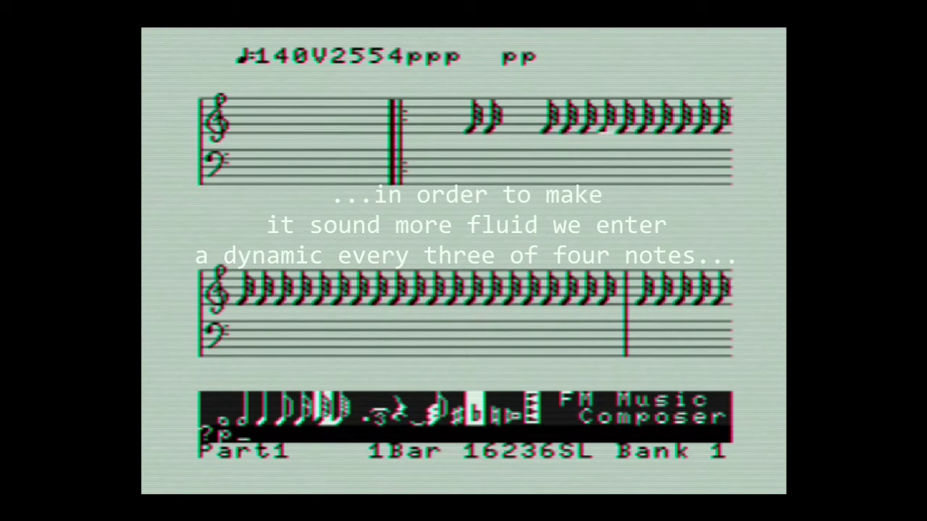
key(Return)
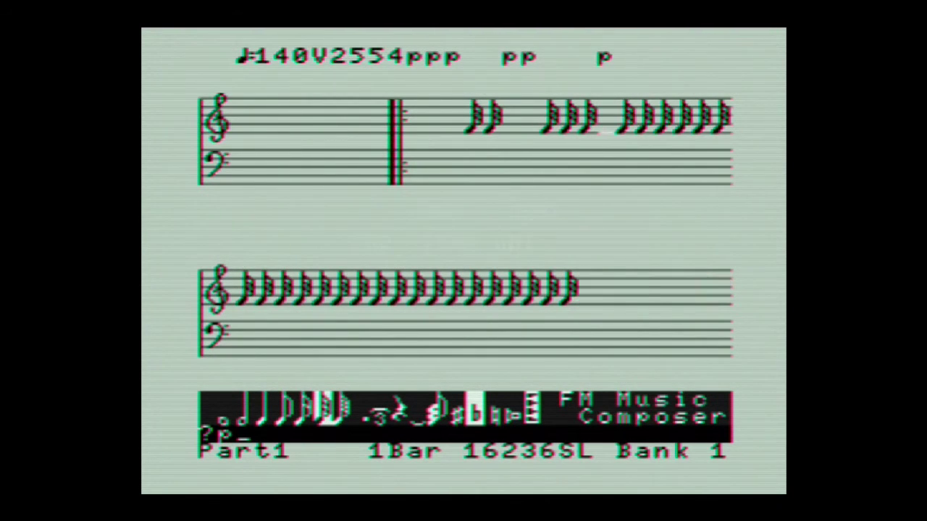
text(p)
key(Return)
Continue the first bar's dynamics with pp and ppp, four notes apart.
key(Right)
key(Right)
key(Right)
key(Right)
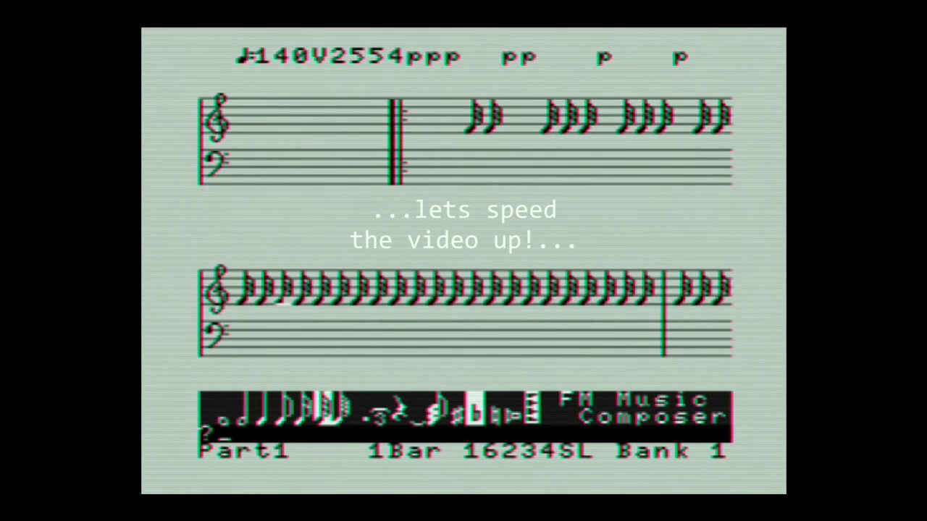
text(pp)
key(Return)
key(Right)
key(Right)
key(Right)
key(Right)
text(pp)
key(Return)
key(BackSpace)
text(ppp)
key(Return)
Add two pp dynamics after the first bar's ppp, at intervals of four and three notes.
key(Right)
key(Right)
key(Right)
key(Right)
text(pp)
key(Return)
key(Right)
key(Right)
key(Right)
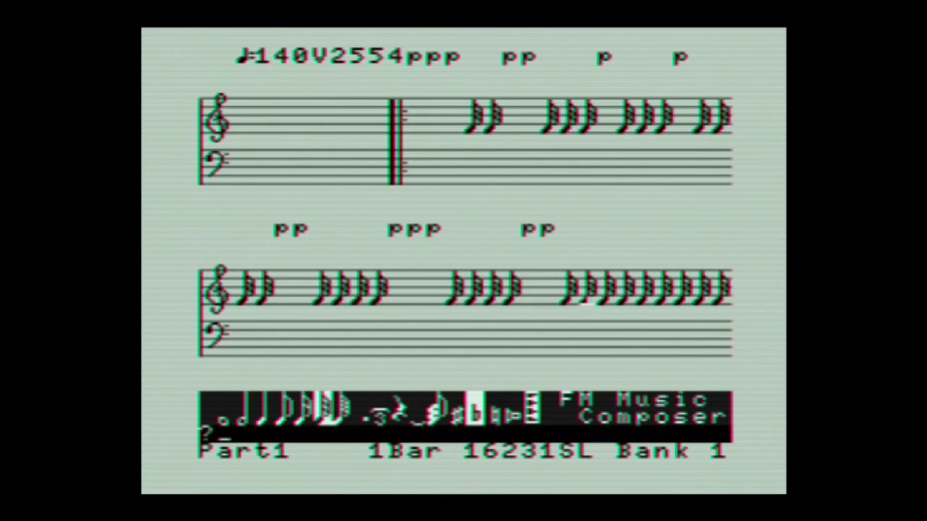
text(pp)
key(Return)
Add p dynamics towards the end of the first bar.
key(Right)
key(Right)
key(Right)
key(Right)
text(p)
key(Return)
Replace the p dynamic just after the first barline with pp, keeping two notes before it.
key(Right)
key(Right)
key(Left)
key(Left)
key(Left)
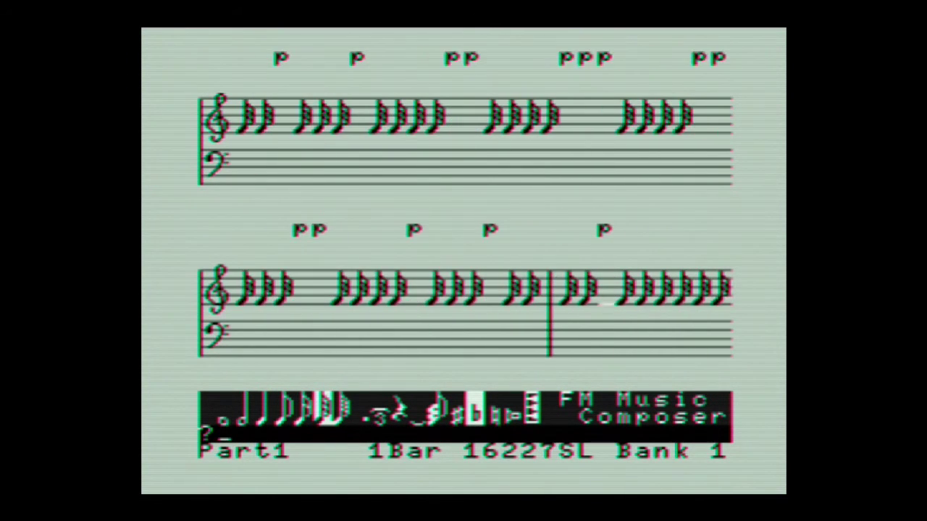
key(Escape)
key(BackSpace)
key(o)
key(Return)
key(BackSpace)
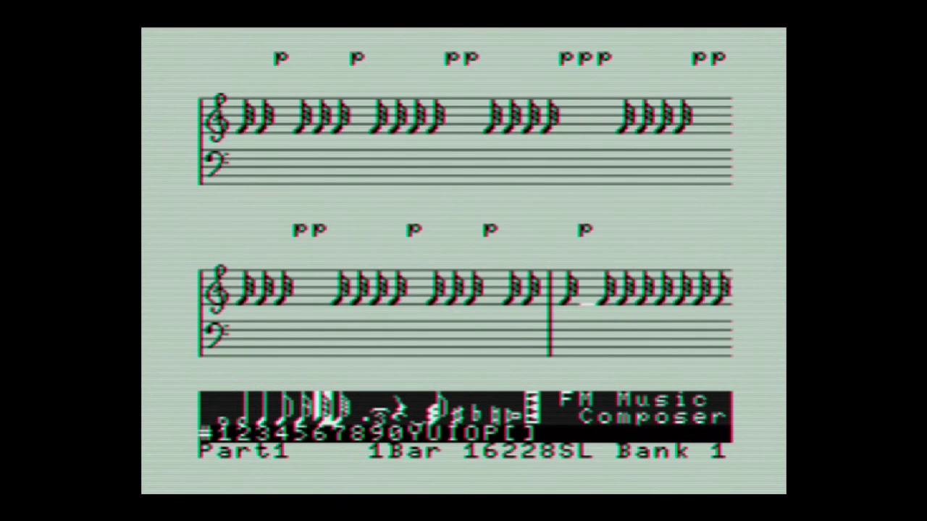
key(Return)
key(Delete)
text(ppp)
key(Return)
Add a ppp dynamic four notes after the pp near the start of the second bar.
key(Right)
key(Right)
key(Right)
key(Right)
key(Right)
key(Right)
key(Right)
key(Left)
key(Left)
key(Left)
text(ppp)
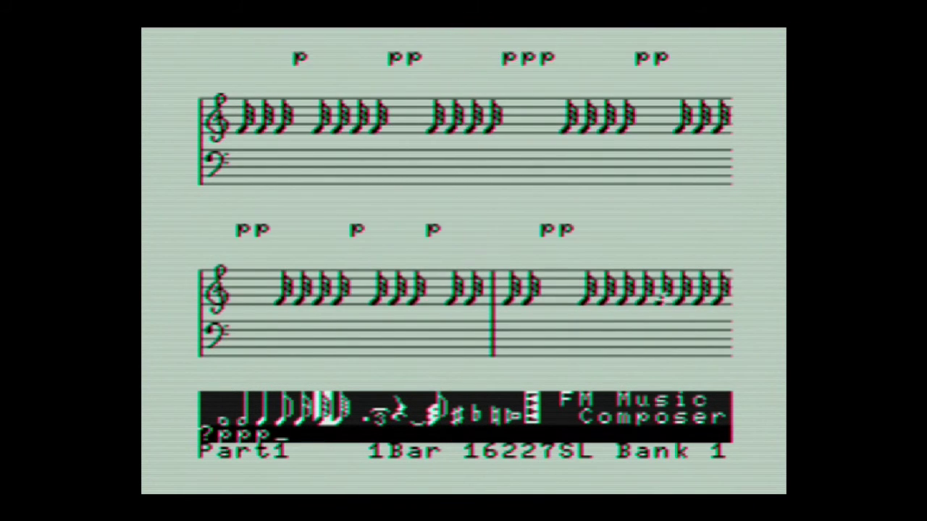
key(Return)
Add pp and p dynamics in the middle of the second bar, after its ppp.
key(Right)
key(Right)
key(Right)
key(Right)
text(pp)
key(Return)
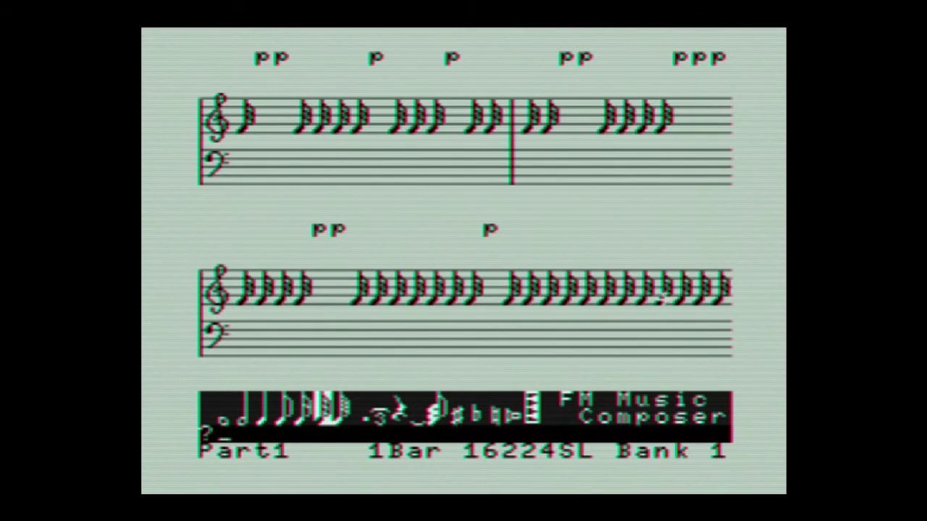
Continue with ^ accents and ppp, pp and p dynamics from the second bar into the fourth, and play the score from the beginning.
text(&¥(^)
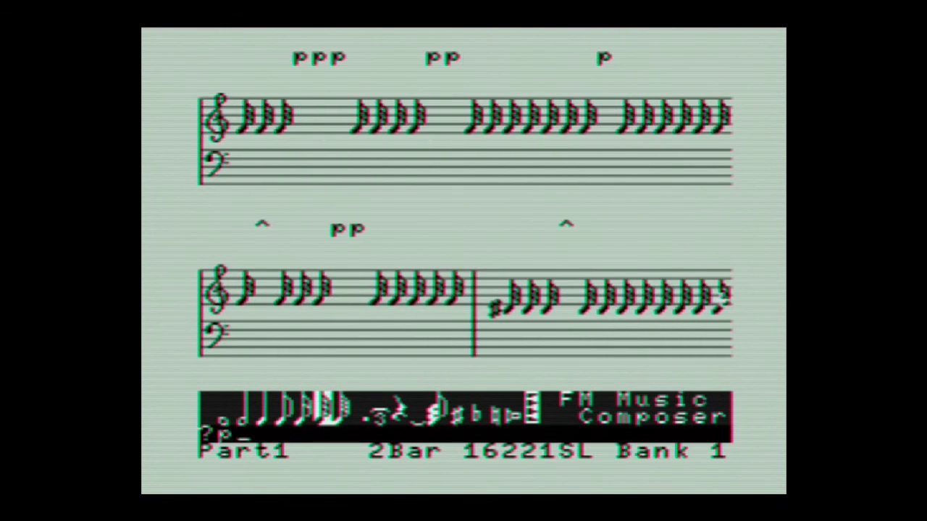
text(pp)
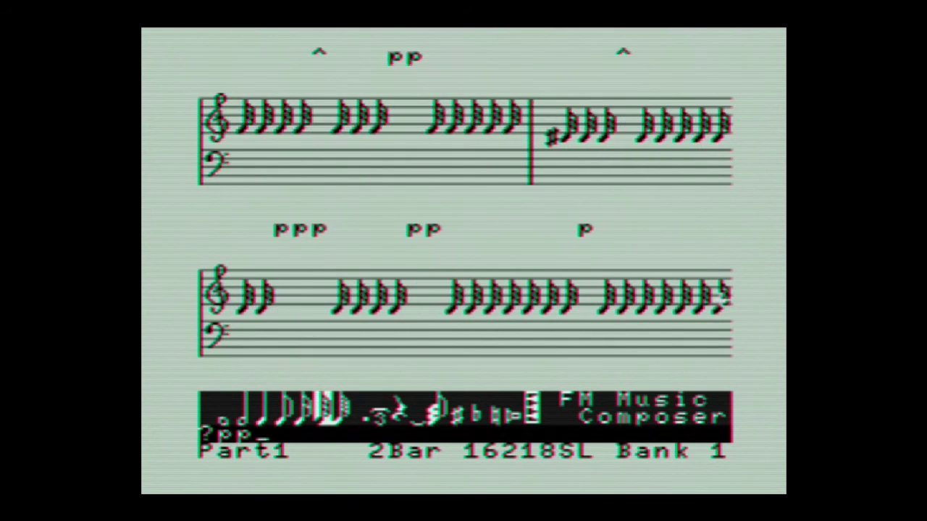
key(Return)
text(^)
key(Return)
text(ppp)
key(Return)
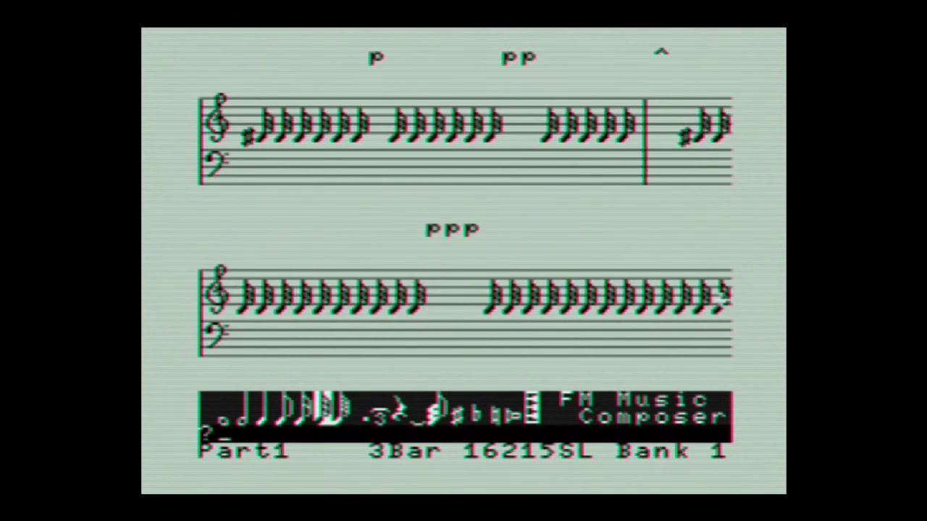
text(p)
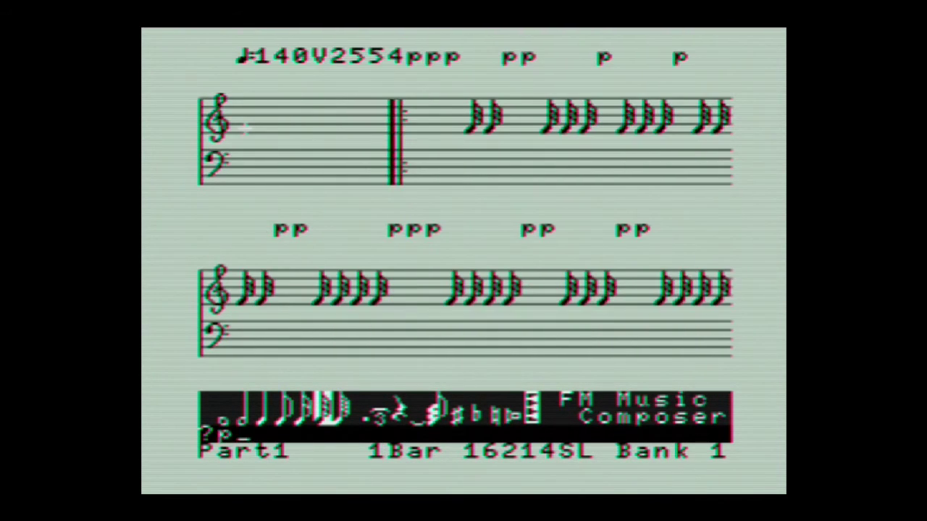
text(lay)
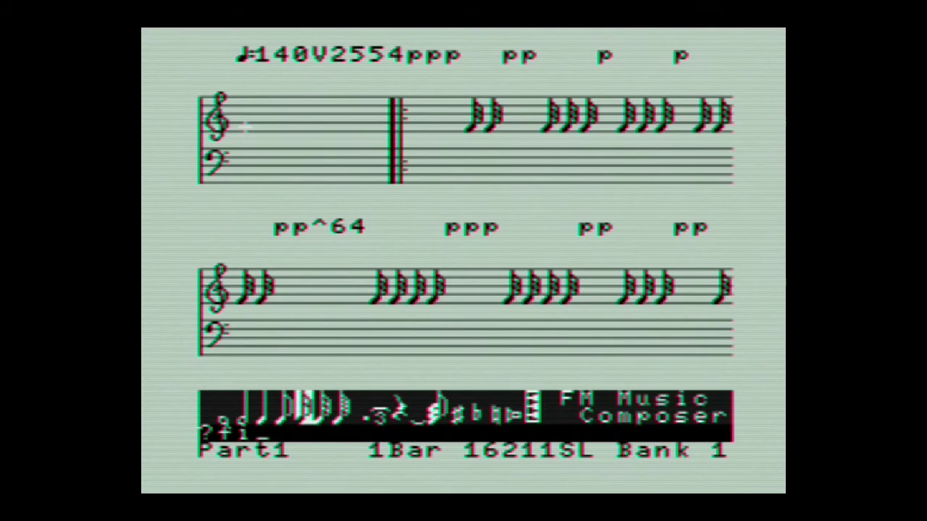
Open the disk file system and load the sound bank ark1.vog.
text(es)
key(Return)
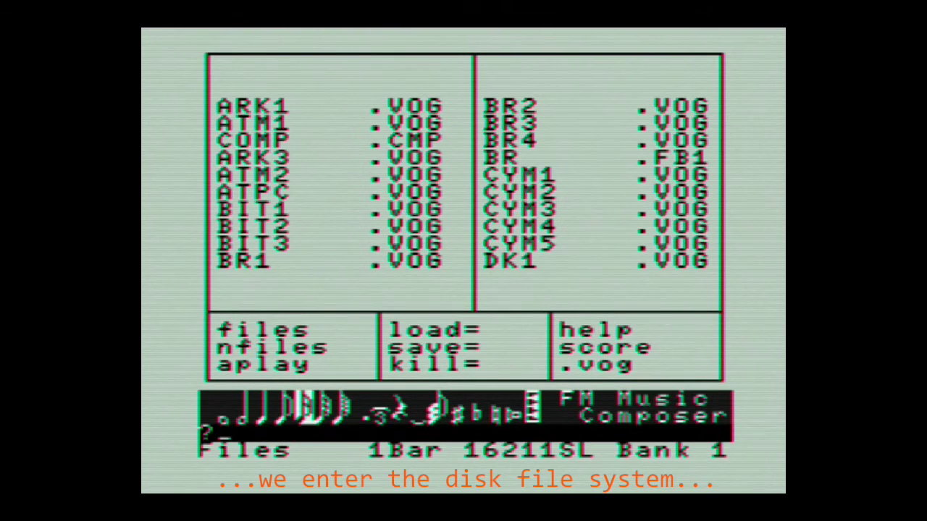
text(load=ark1.vog)
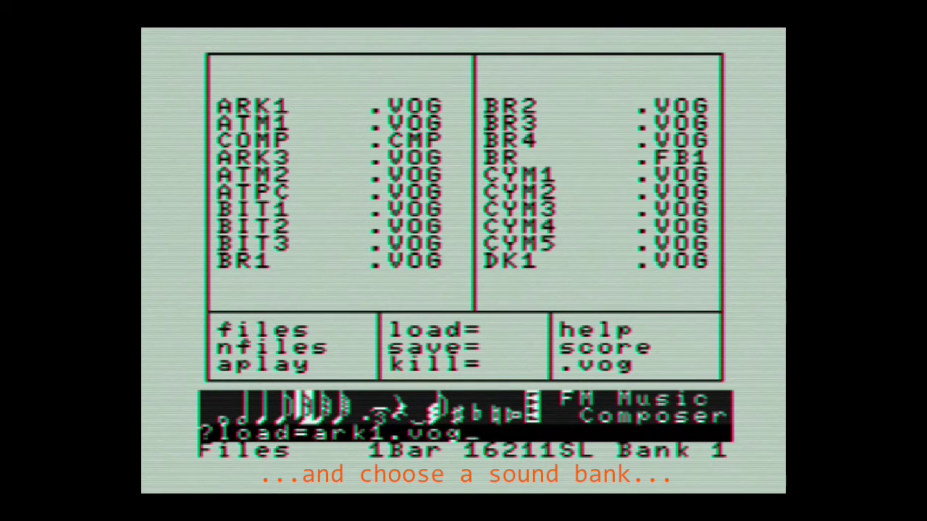
key(Return)
key(y)
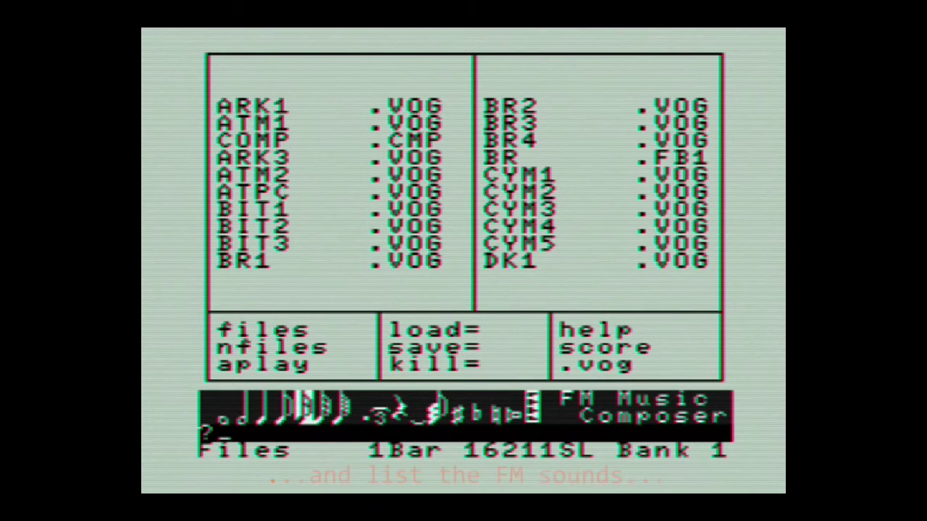
List the FM sounds of the loaded bank with the uvlist command.
text(uv)
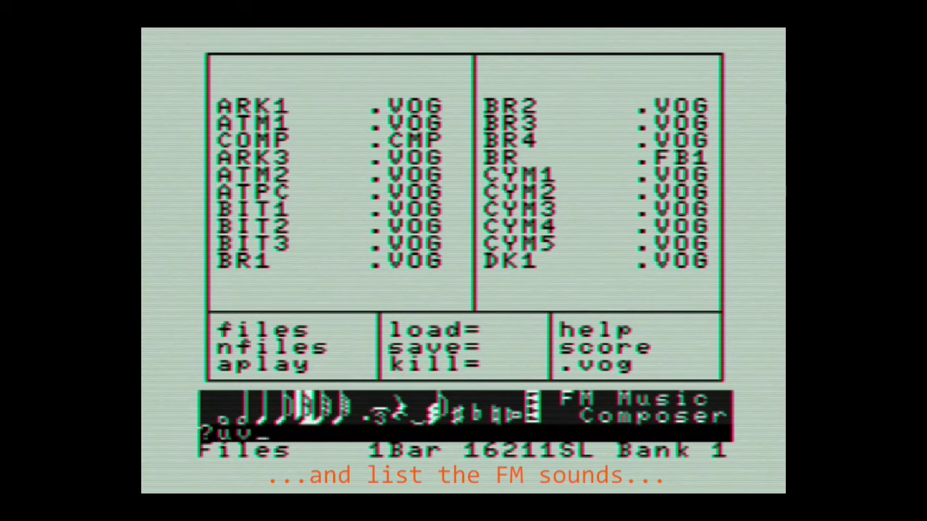
text(list)
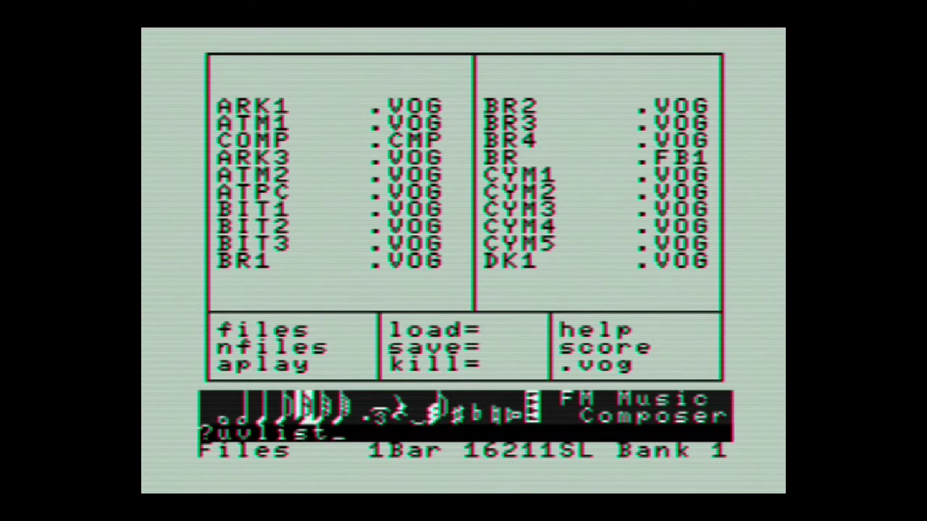
key(Return)
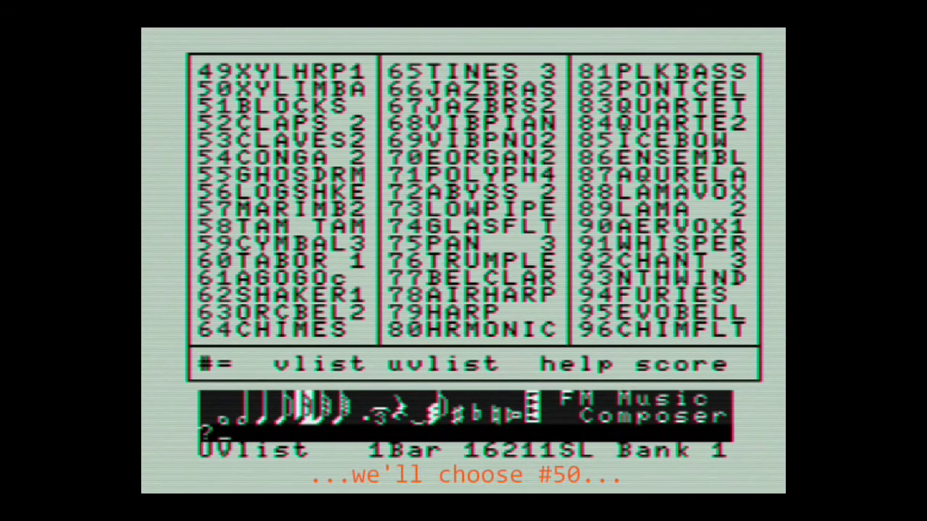
Return to the score, assign FM sound #50 at its beginning before the tempo, and play it.
key(F5)
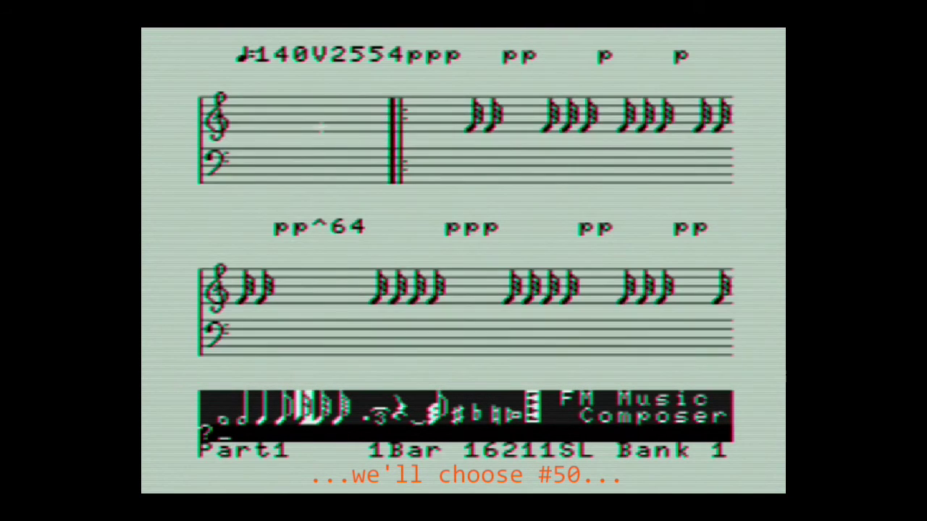
key(Left)
key(Left)
key(Left)
key(Left)
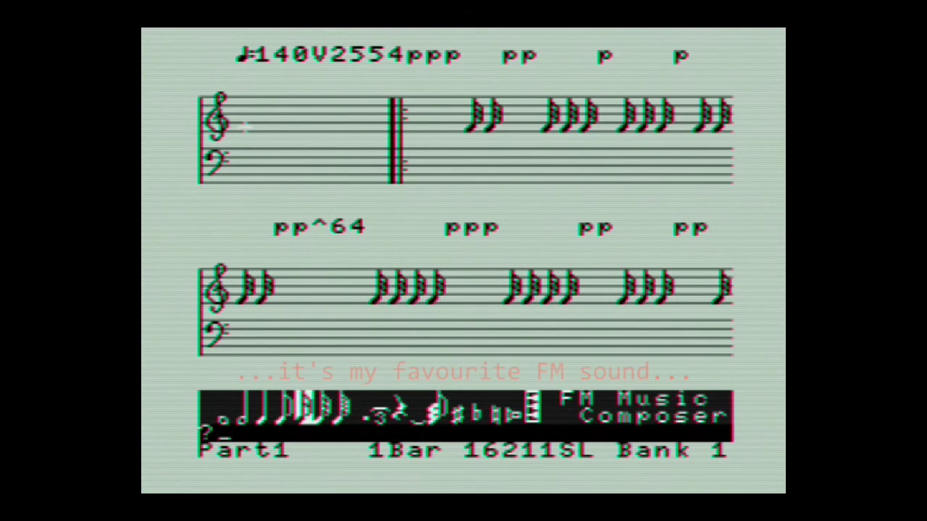
text(=50)
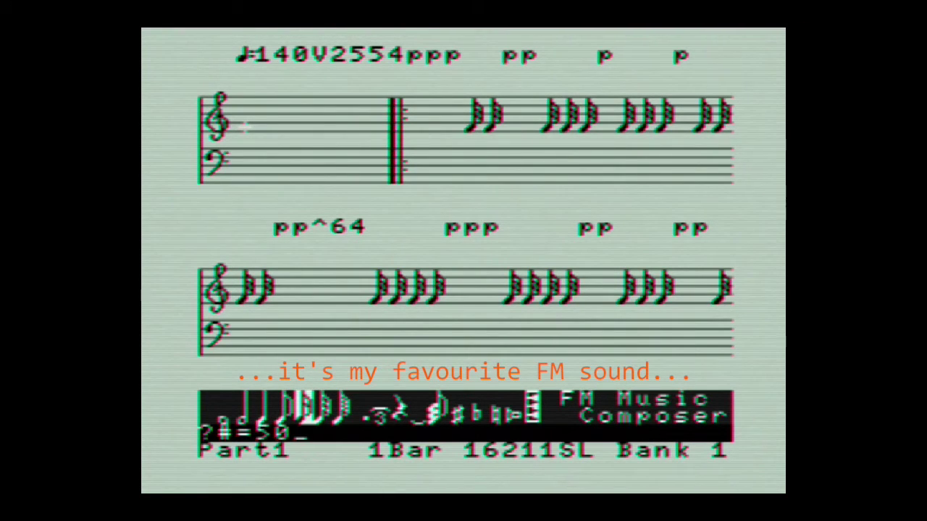
key(Return)
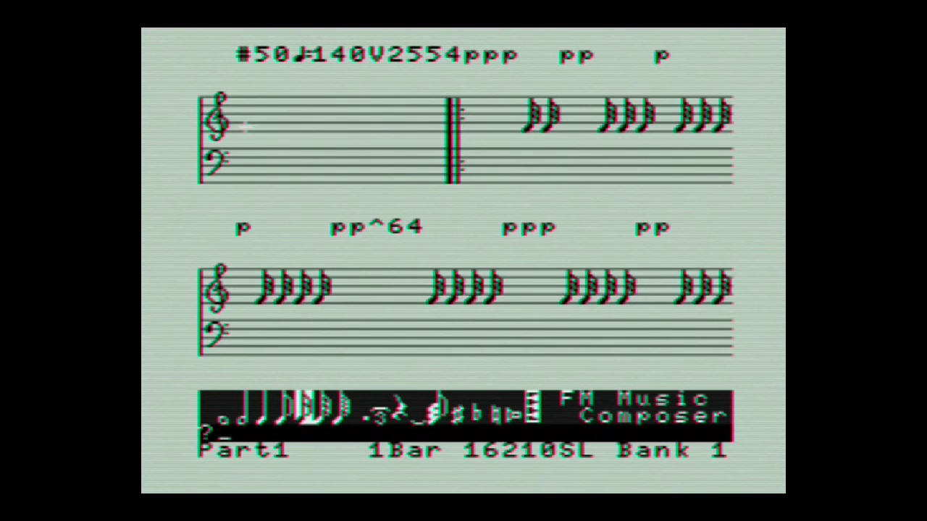
text(play)
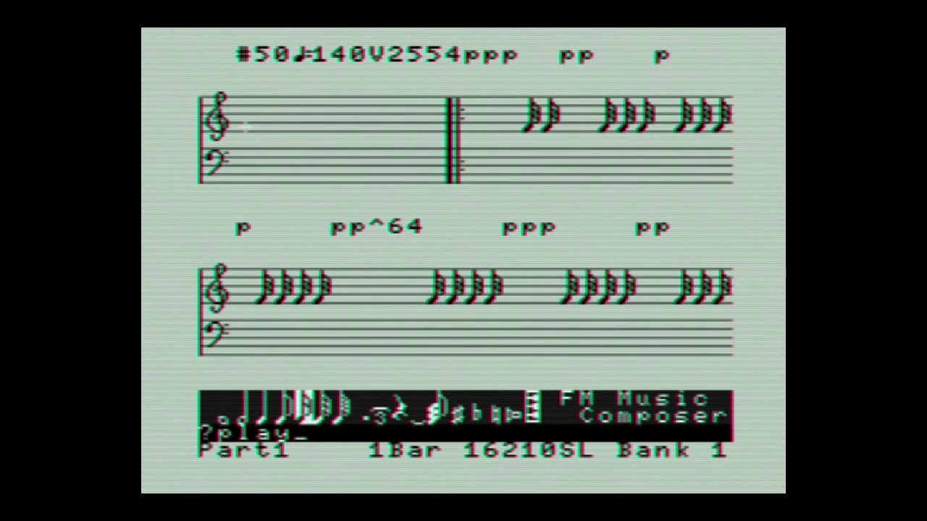
key(Return)
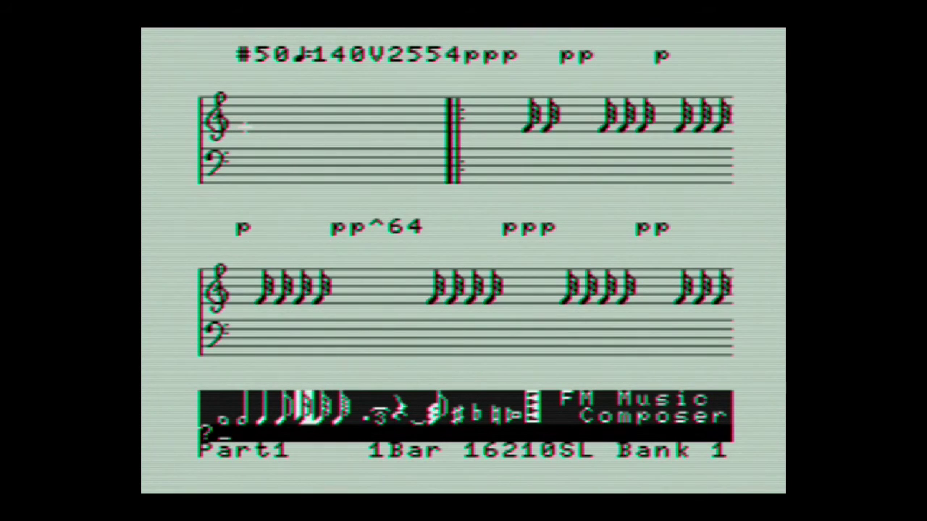
Look through both help pages for the available commands and return to the score.
text(help)
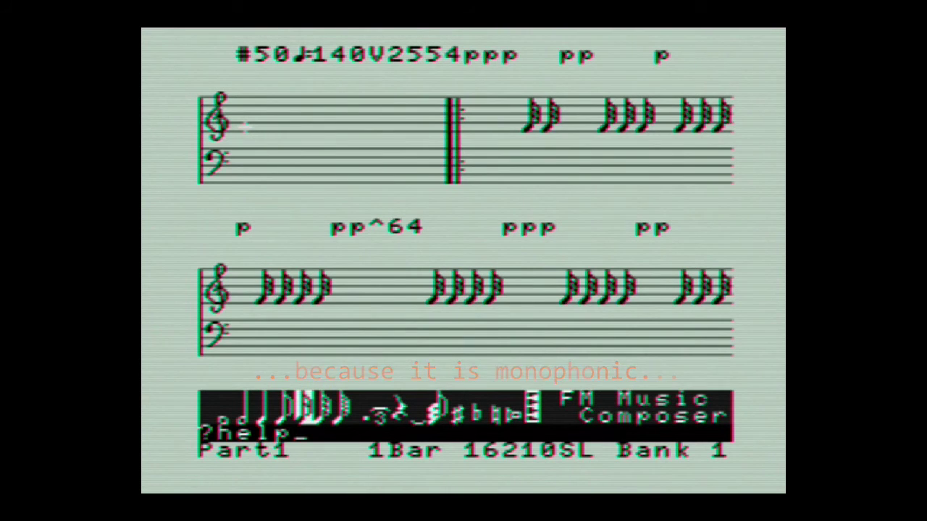
key(Return)
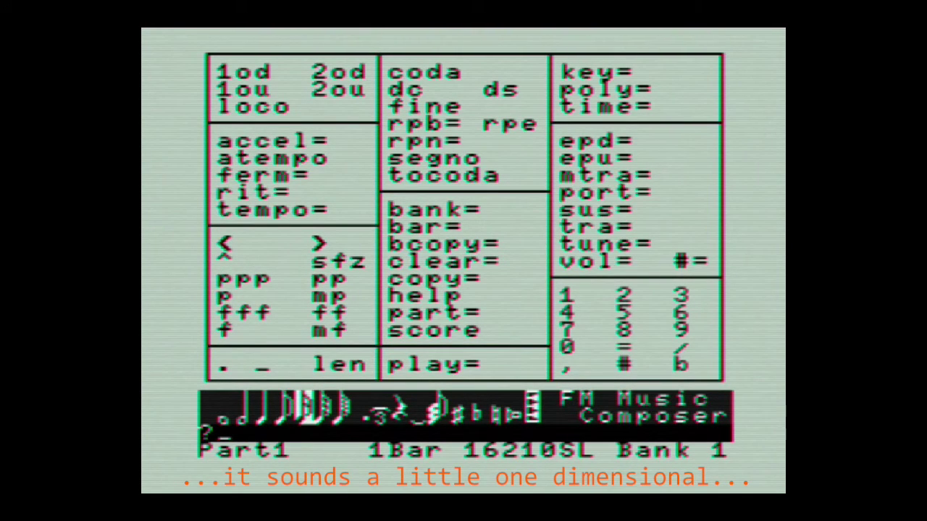
text(help)
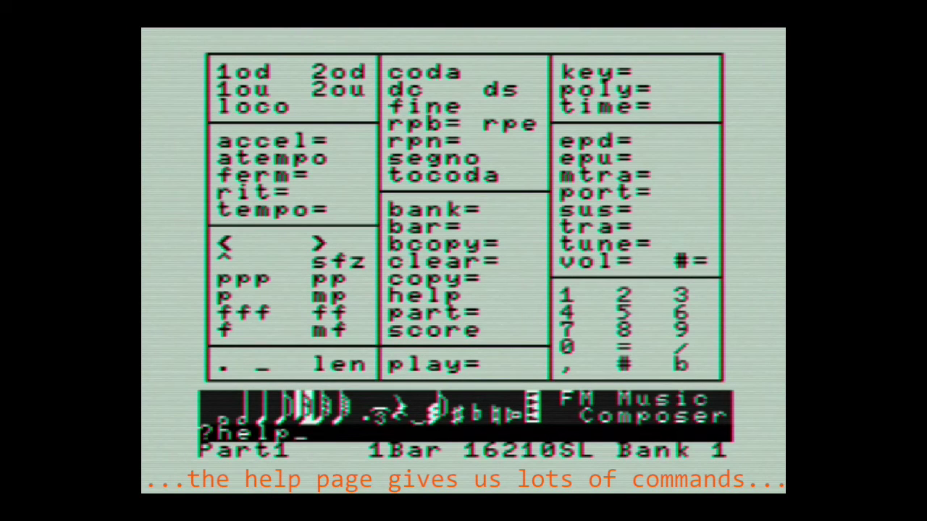
key(Return)
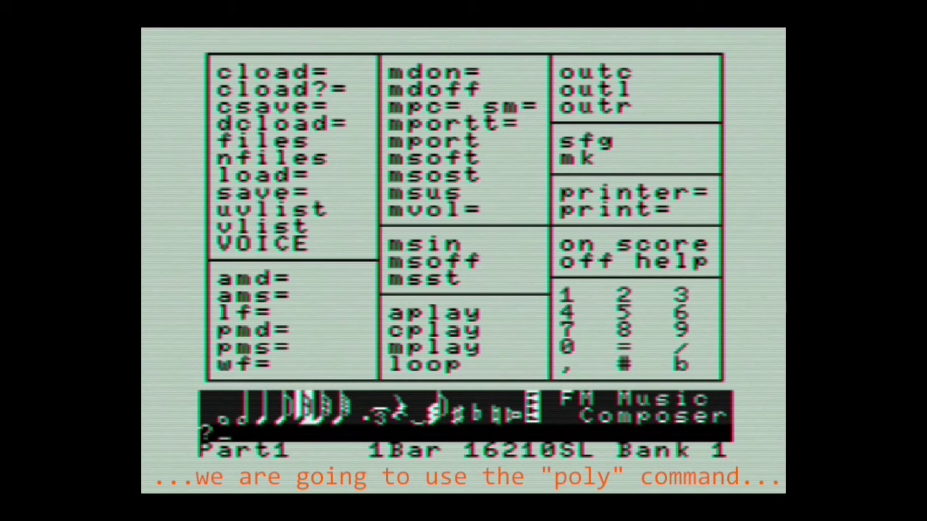
key(Return)
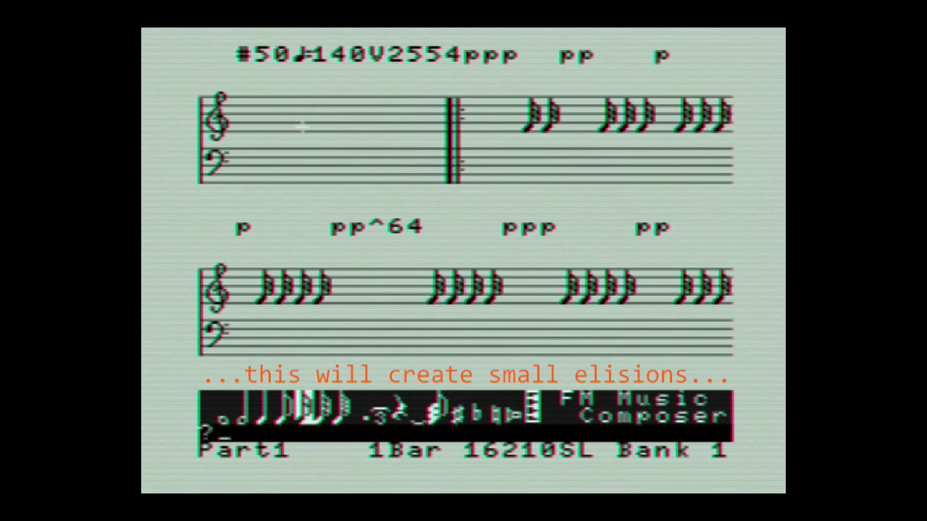
Insert a polyphony setting of 4 voices between the FM sound #50 and the tempo marking.
text(poly=)
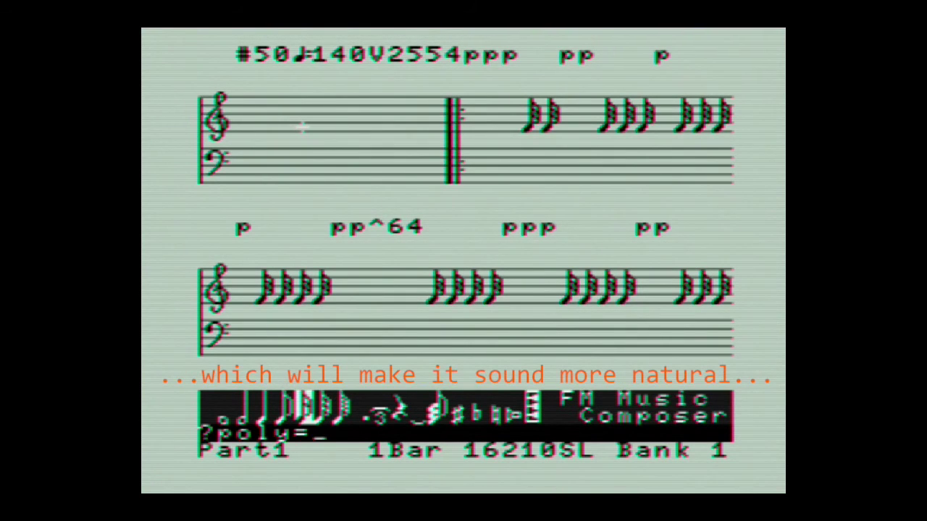
text(4)
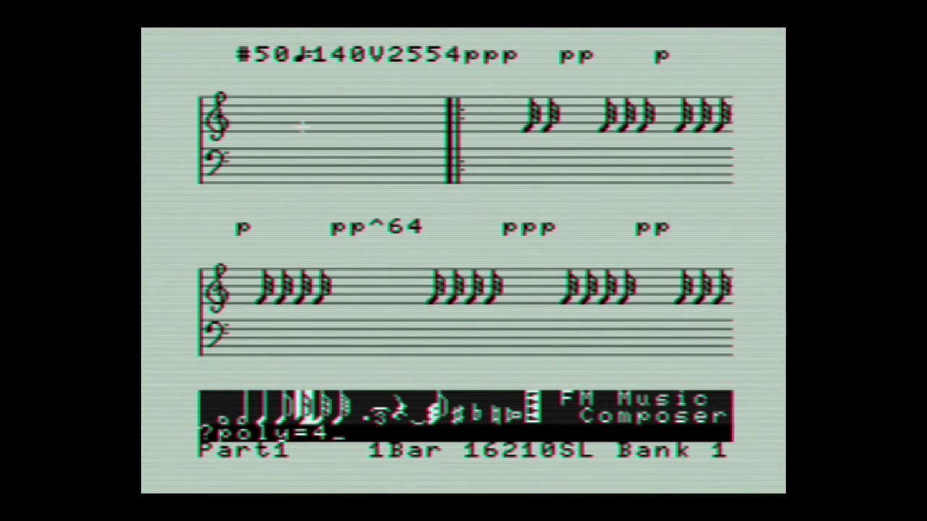
key(Return)
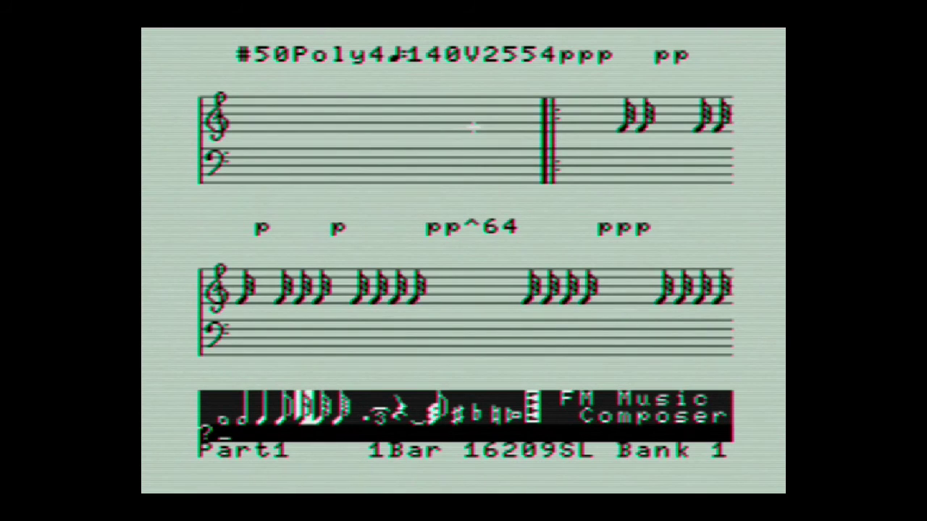
Replace the tempo marking after the polyphony setting with a tempo of 120 and play the score.
key(Escape)
key(BackSpace)
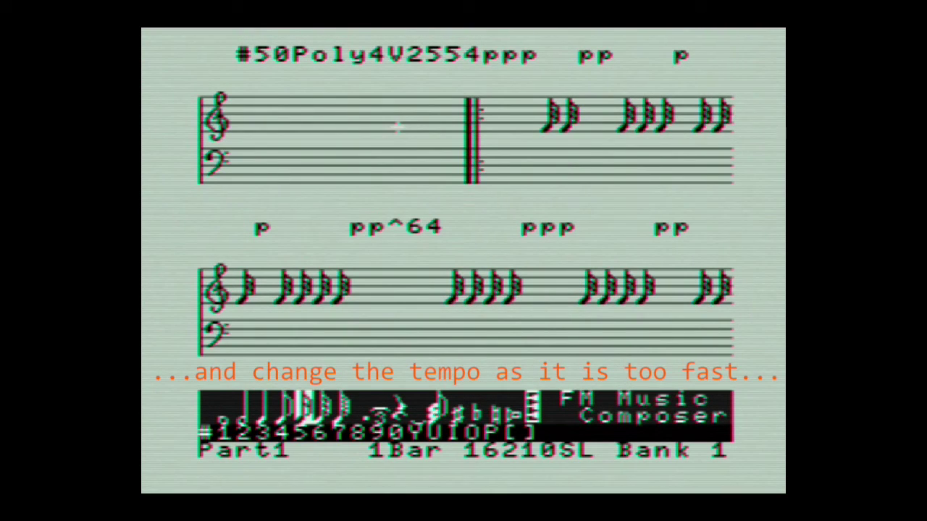
key(Escape)
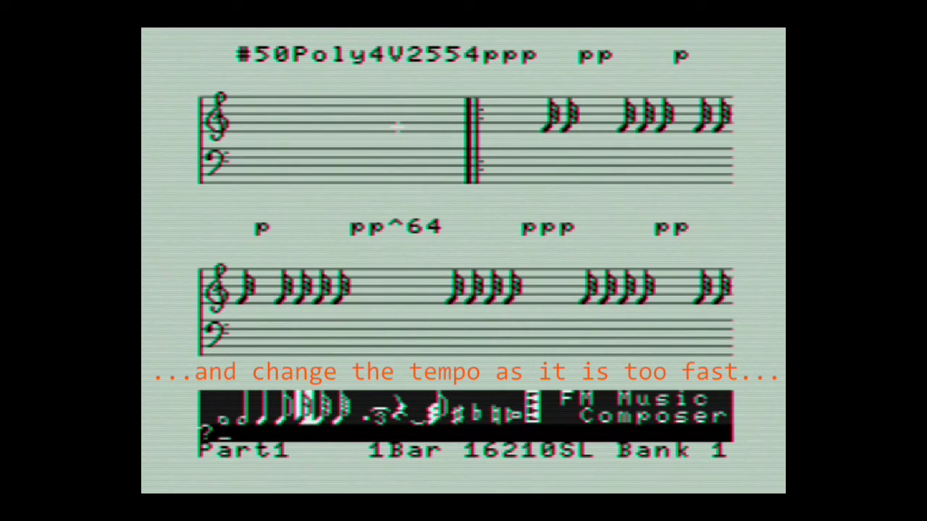
text(tempo=)
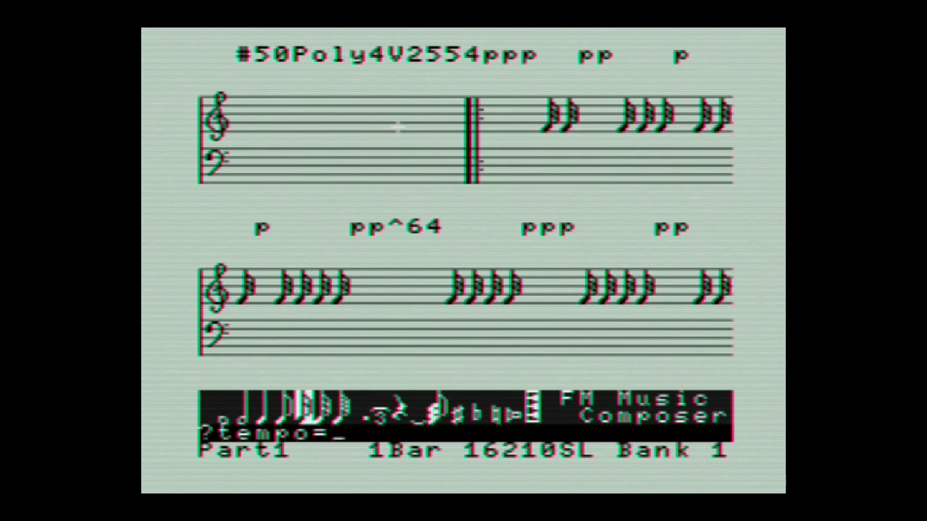
text(120)
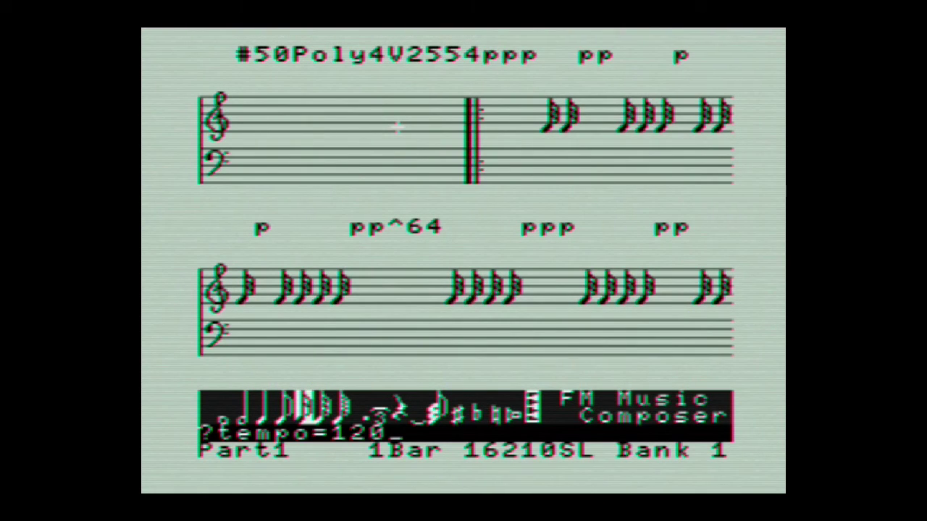
key(Return)
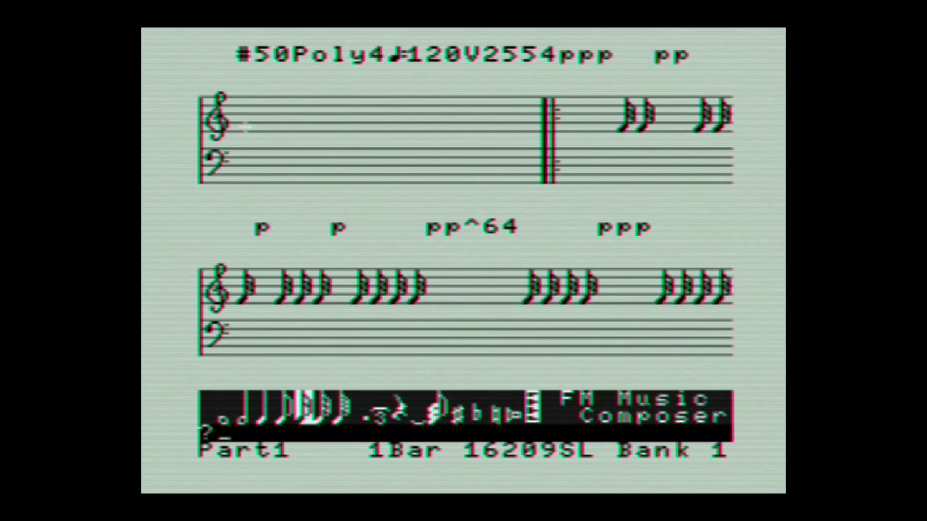
text(play)
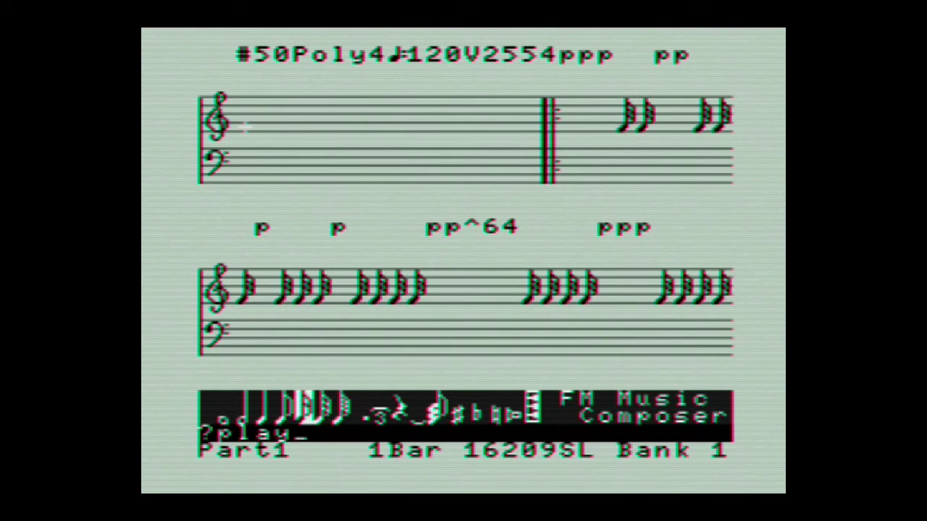